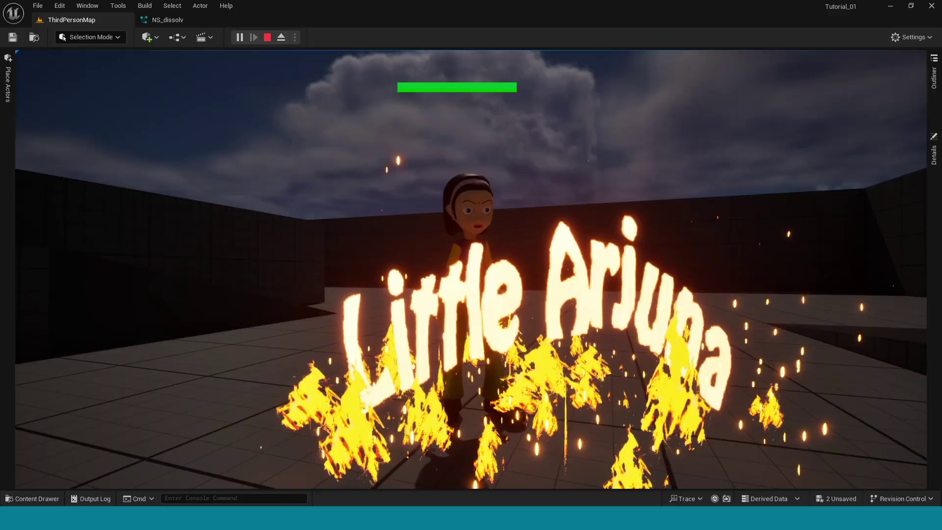
Create an empty 'dissolve' folder inside Lucky > Vfx and open it.
{"action": "left_click", "coordinate": [904, 470]}
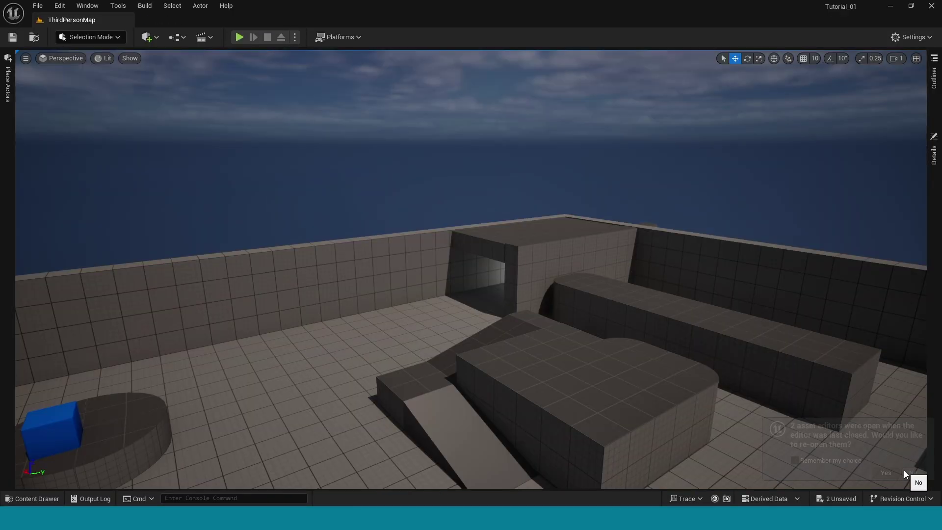
{"action": "key", "text": "ctrl+space"}
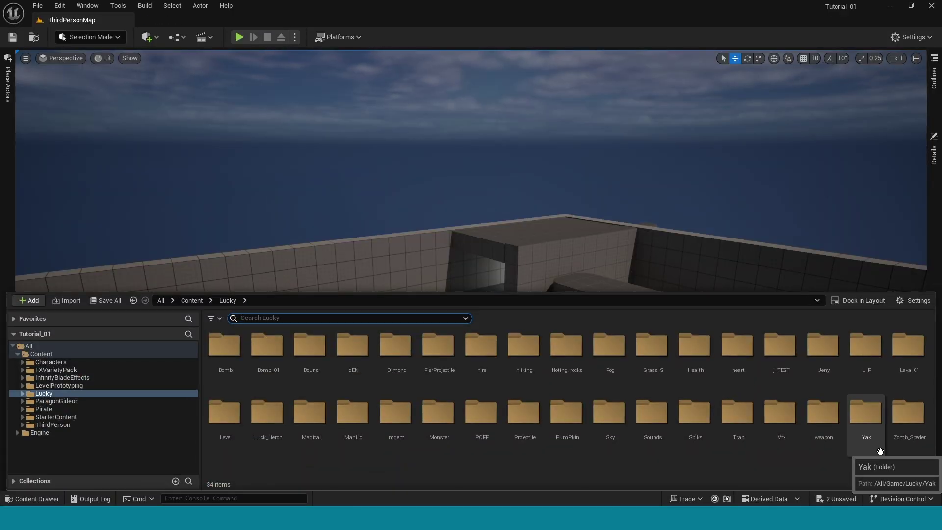
{"action": "double_click", "coordinate": [781, 414]}
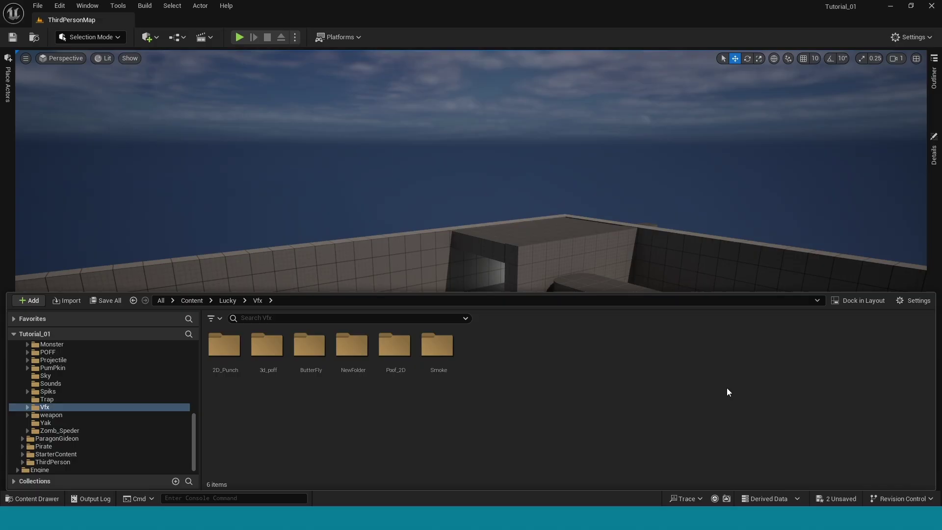
{"action": "right_click", "coordinate": [488, 358]}
{"action": "left_click", "coordinate": [511, 175]}
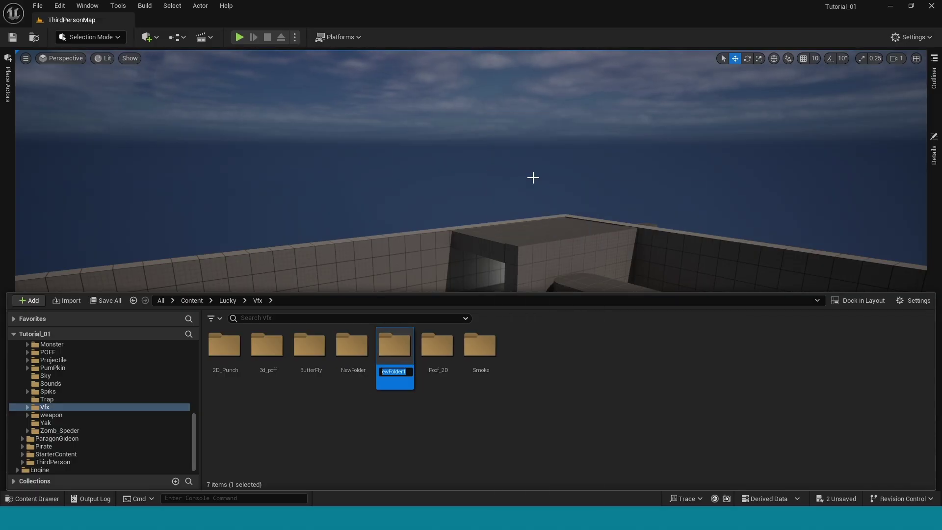
{"action": "type", "text": "dissolve"}
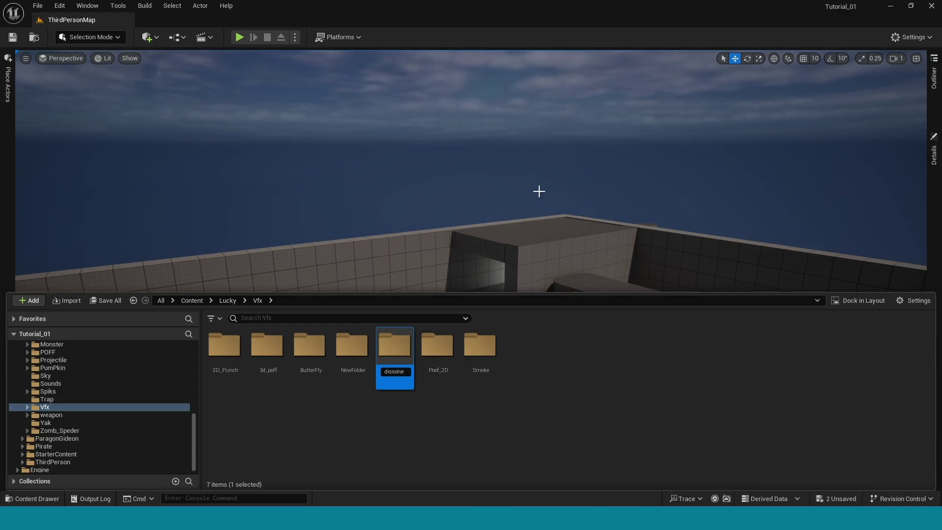
{"action": "key", "text": "Return"}
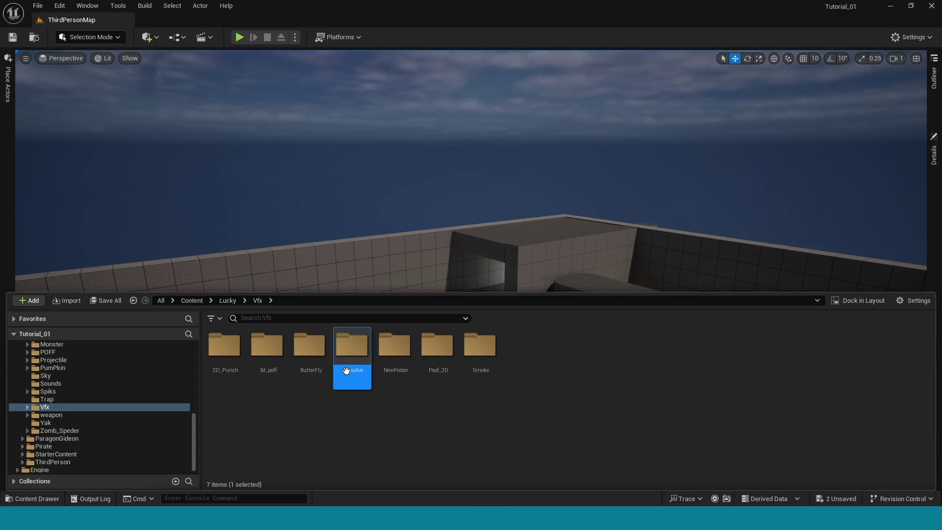
{"action": "double_click", "coordinate": [347, 369]}
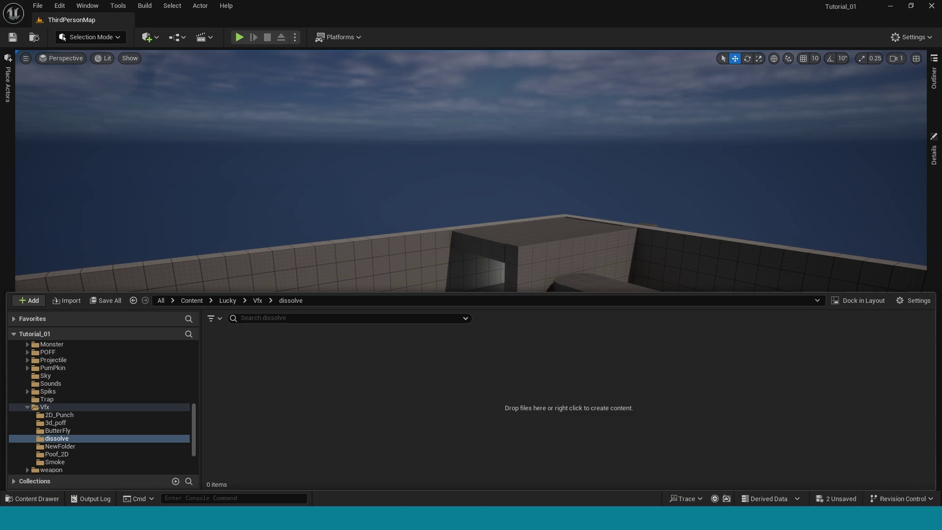
Import the Clouds and Arjuna_01 images from Explorer into the dissolve folder.
{"action": "key", "text": "alt+Tab"}
{"action": "left_click_drag", "start_coordinate": [476, 142], "coordinate": [214, 393]}
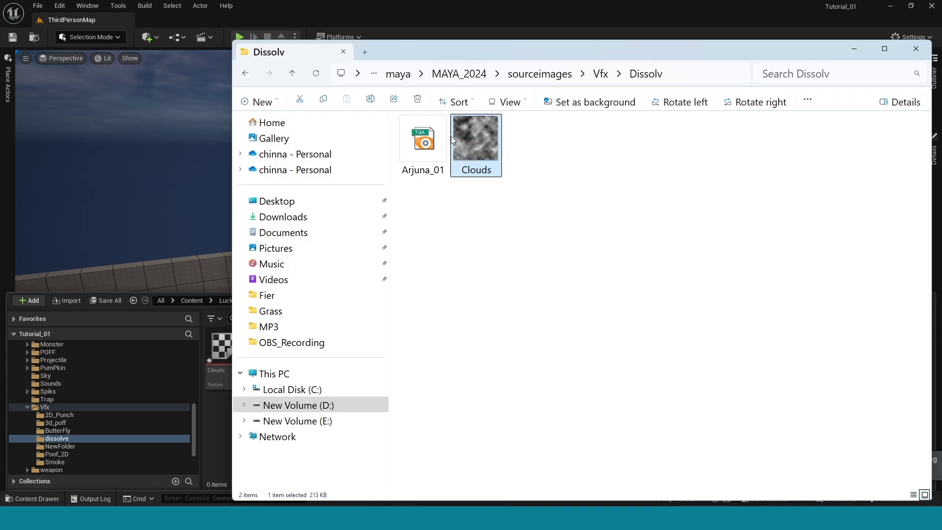
{"action": "left_click_drag", "start_coordinate": [423, 142], "coordinate": [220, 441]}
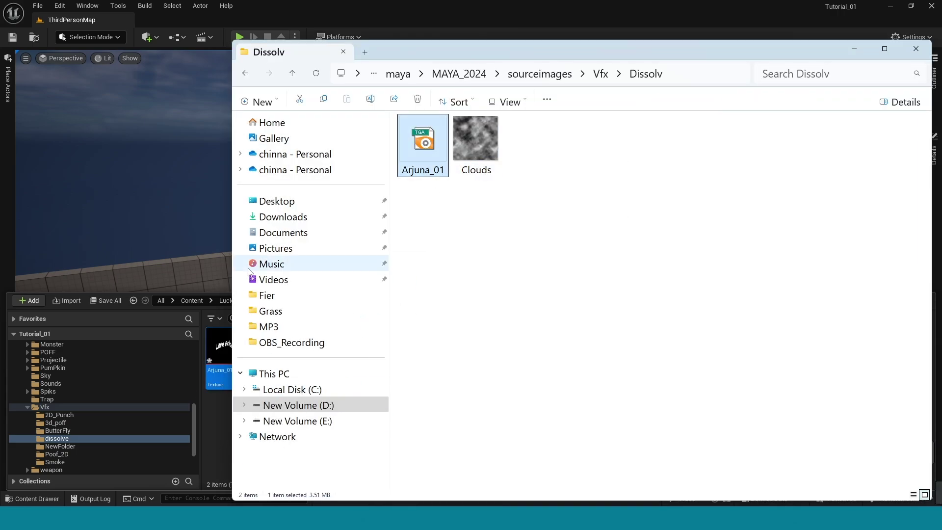
{"action": "left_click", "coordinate": [917, 51]}
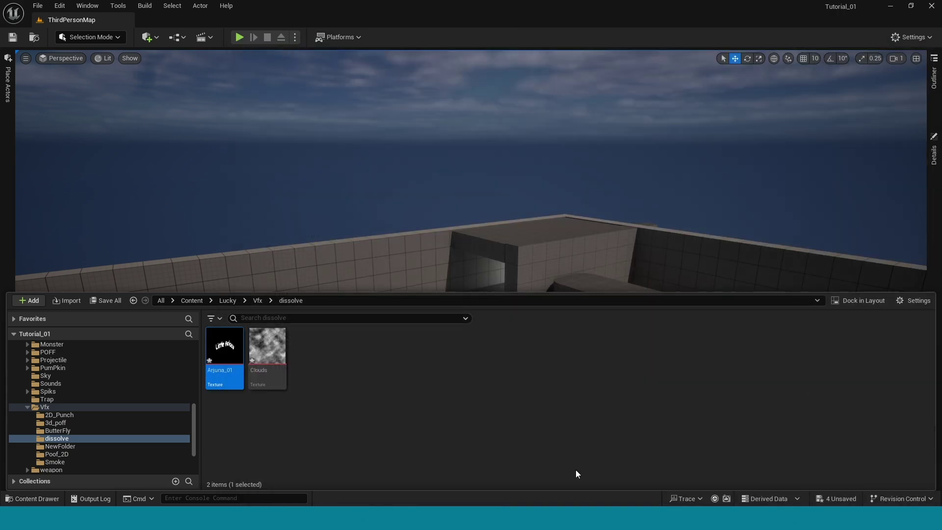
Inspect the imported Arjuna_01 and Clouds textures.
{"action": "double_click", "coordinate": [223, 363]}
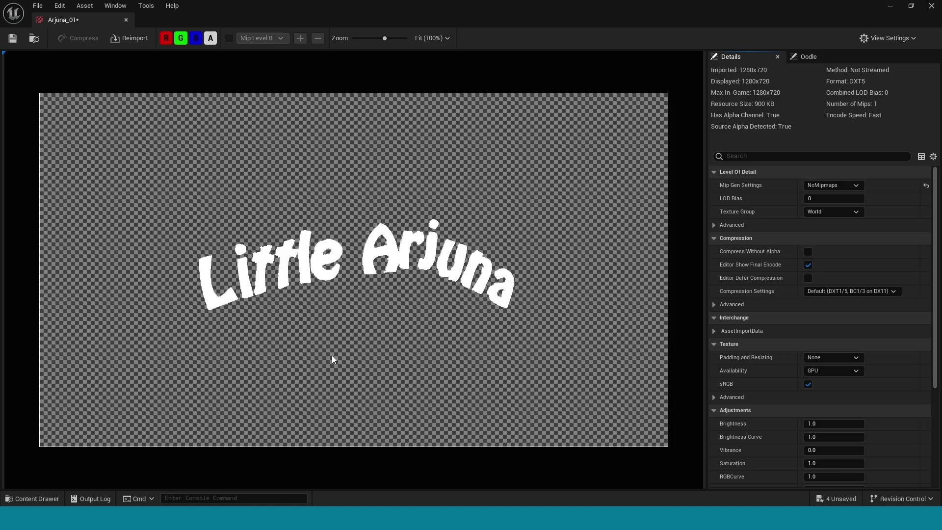
{"action": "left_click", "coordinate": [126, 20]}
{"action": "key", "text": "ctrl+space"}
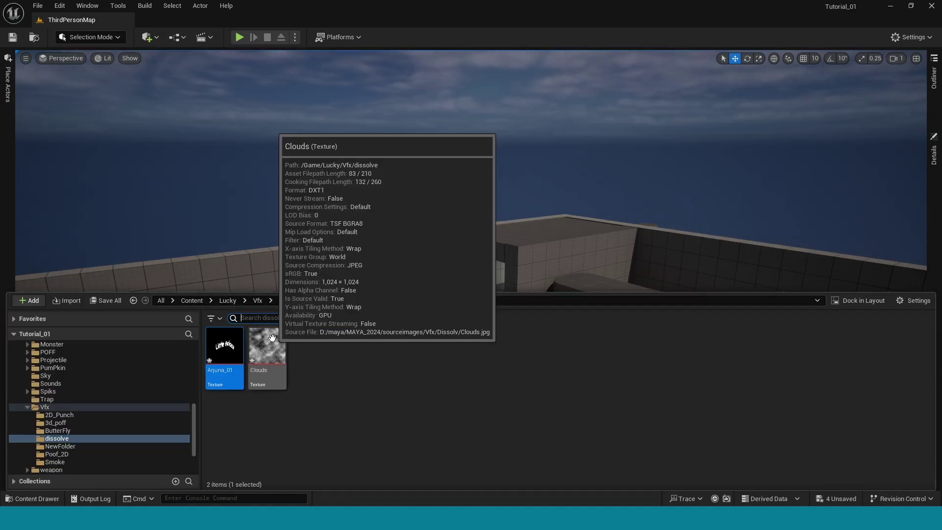
{"action": "double_click", "coordinate": [268, 400]}
{"action": "left_click", "coordinate": [126, 20]}
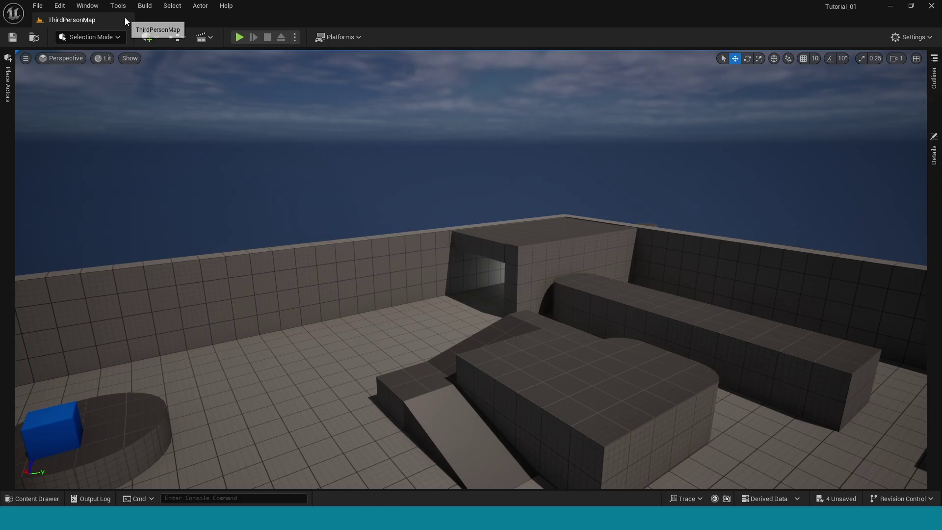
{"action": "key", "text": "ctrl+space"}
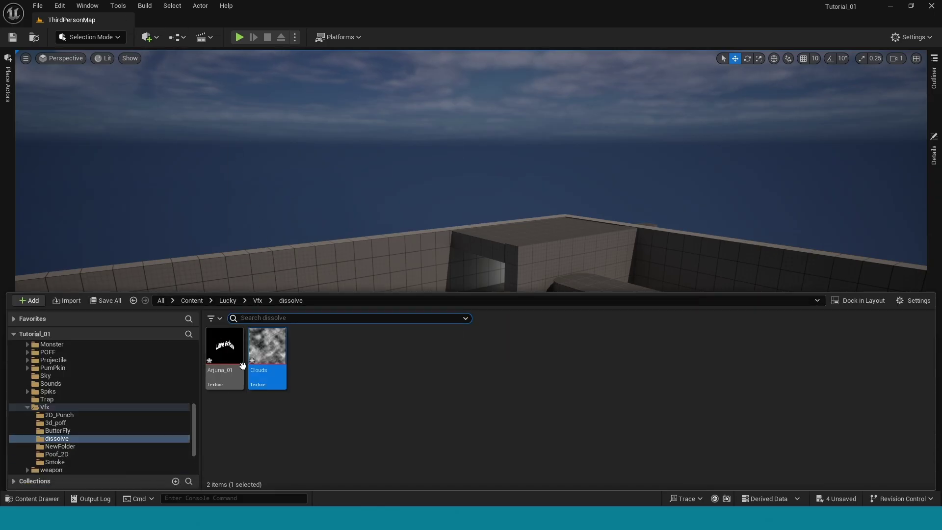
Create a new material named 'dissolv' in the dissolve folder.
{"action": "right_click", "coordinate": [417, 364]}
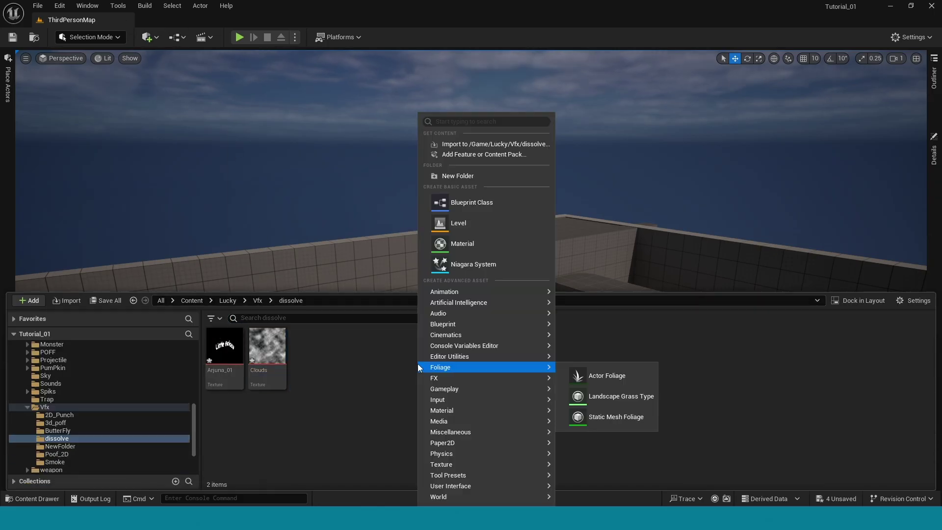
{"action": "left_click", "coordinate": [443, 244]}
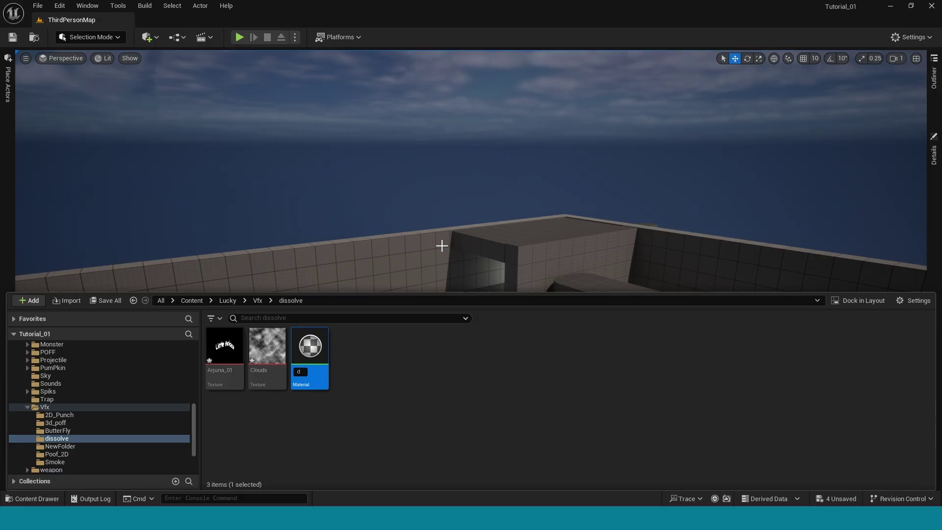
{"action": "type", "text": "dissolv"}
{"action": "key", "text": "Return"}
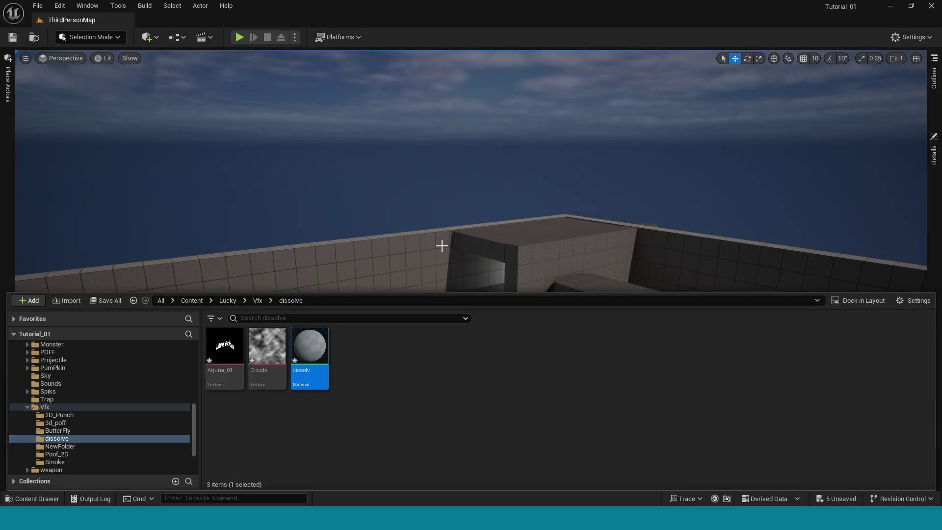
Open the dissolv material and set Blend Mode to Translucent and Shading Model to Unlit.
{"action": "double_click", "coordinate": [308, 347]}
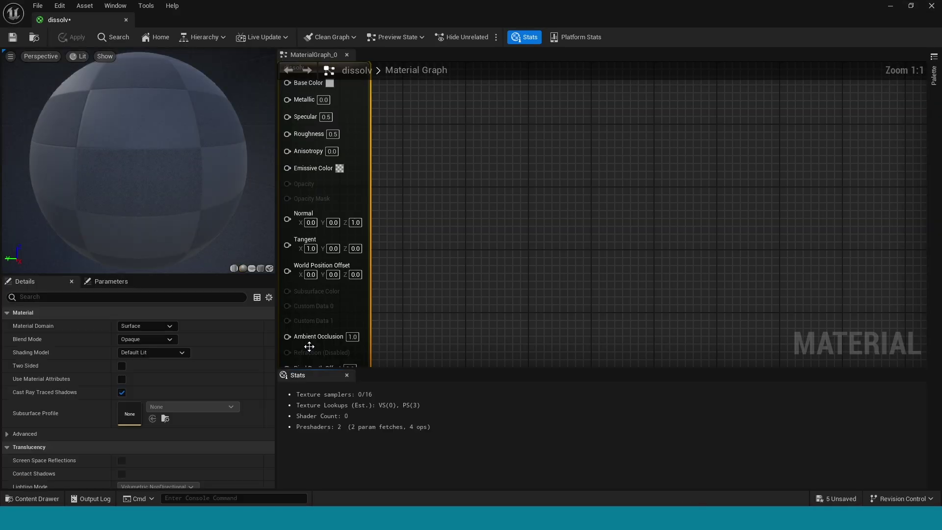
{"action": "left_click", "coordinate": [153, 339]}
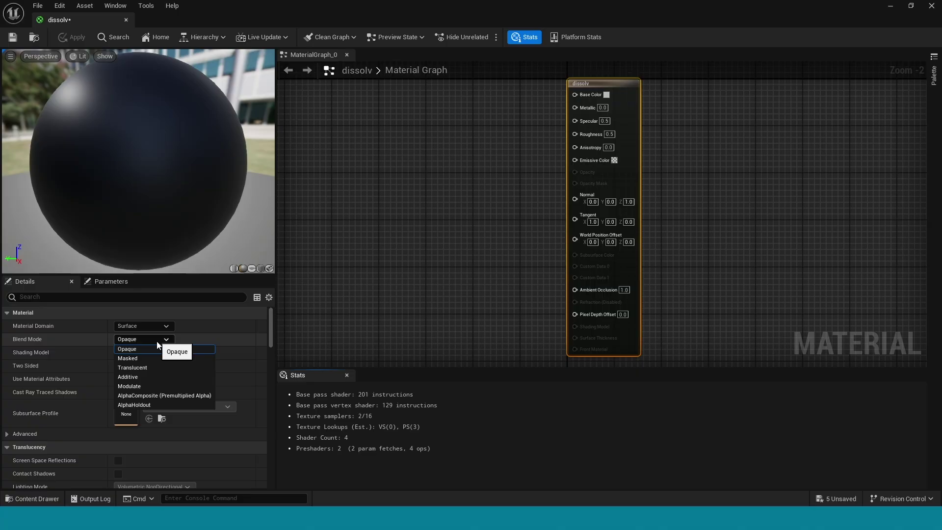
{"action": "left_click", "coordinate": [162, 369]}
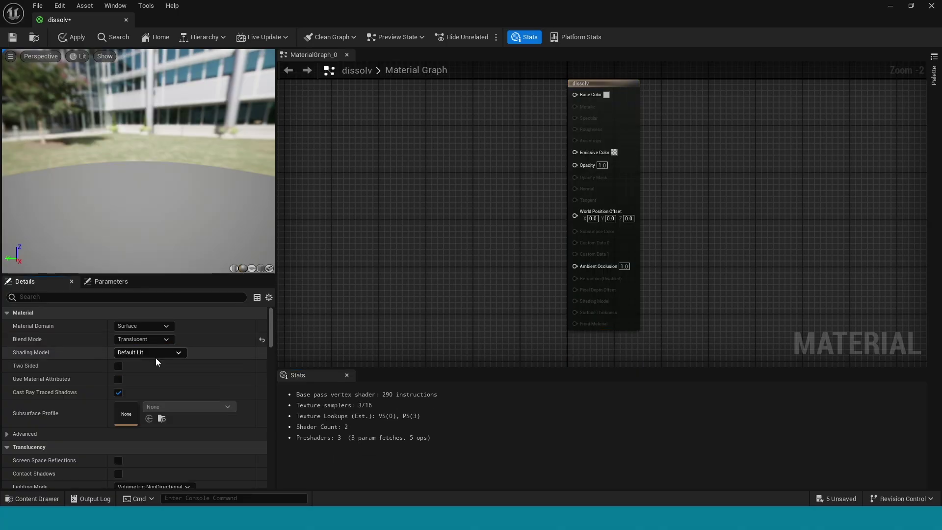
{"action": "left_click", "coordinate": [157, 354]}
{"action": "left_click", "coordinate": [160, 362]}
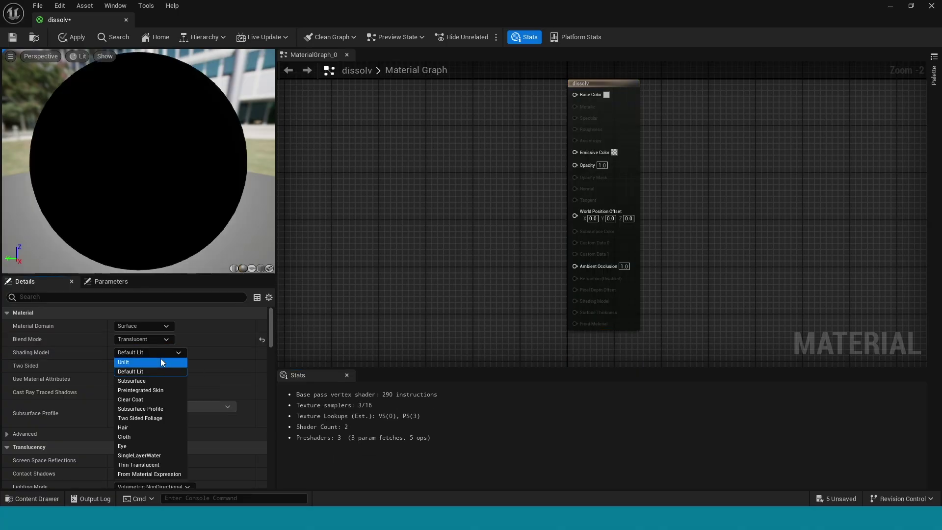
{"action": "right_click_drag", "start_coordinate": [413, 226], "coordinate": [564, 265]}
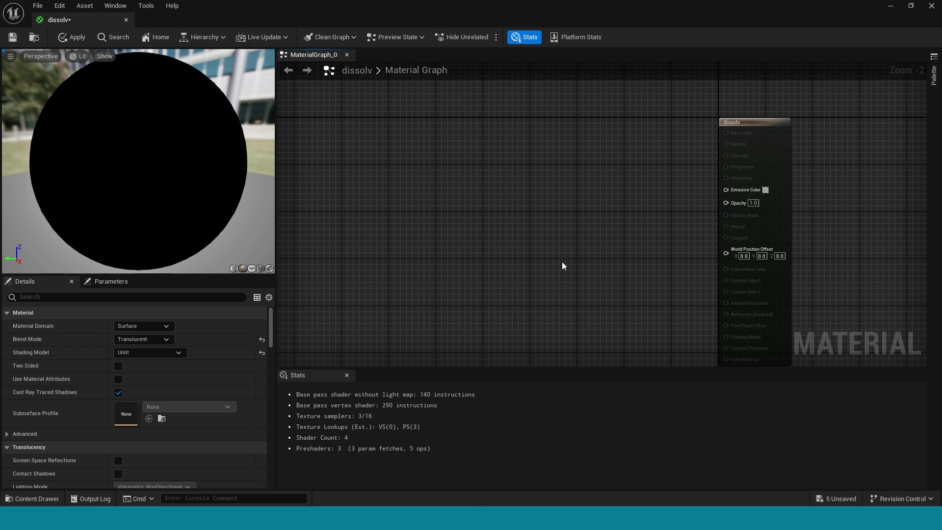
{"action": "scroll", "coordinate": [563, 265], "scroll_direction": "up", "scroll_amount": 1}
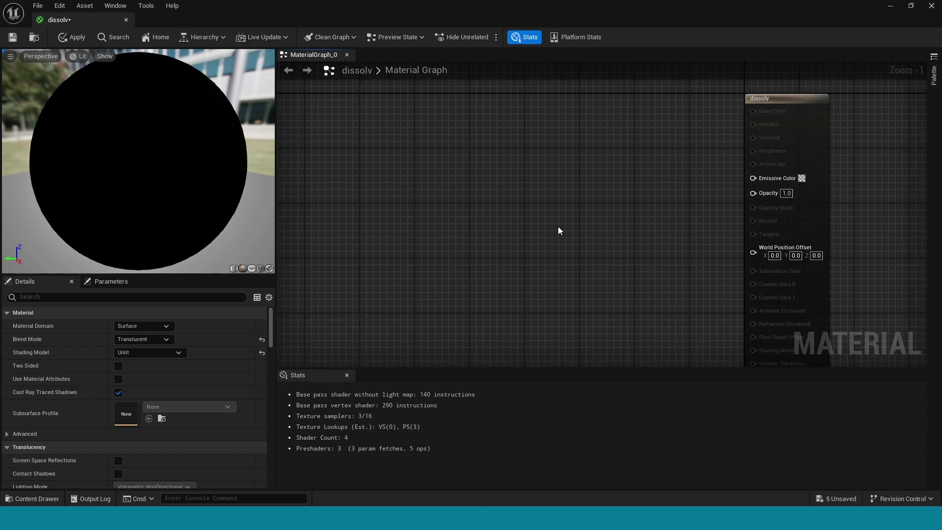
Add Arjuna_01 and Clouds texture samples to the graph, with Arjuna_01 at top left.
{"action": "key", "text": "ctrl+space"}
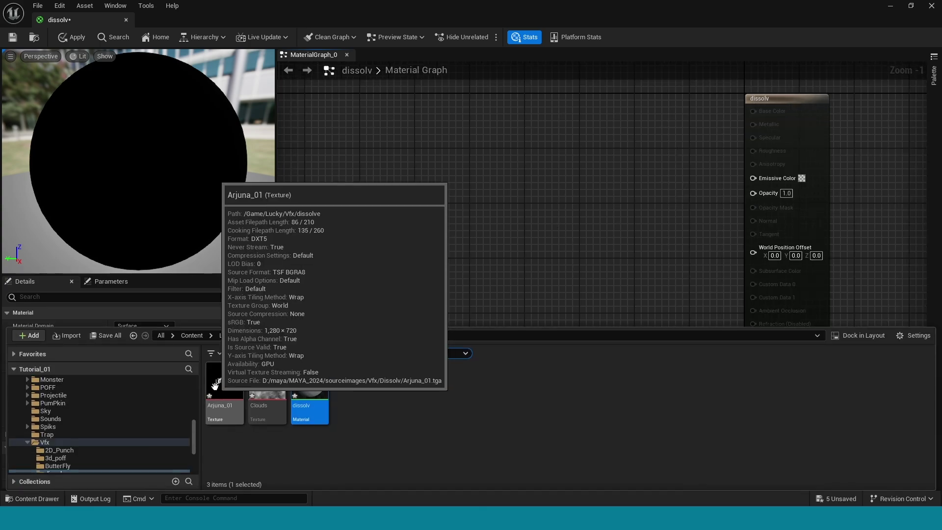
{"action": "left_click", "coordinate": [216, 389]}
{"action": "left_click", "coordinate": [258, 377], "text": "ctrl"}
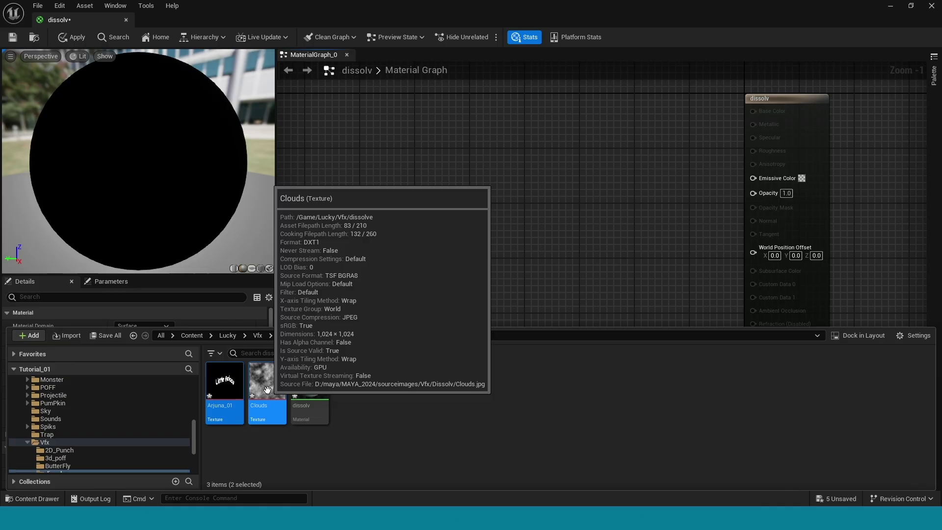
{"action": "left_click_drag", "start_coordinate": [257, 377], "coordinate": [422, 106]}
{"action": "left_click_drag", "start_coordinate": [446, 211], "coordinate": [394, 312]}
{"action": "left_click_drag", "start_coordinate": [431, 134], "coordinate": [382, 121]}
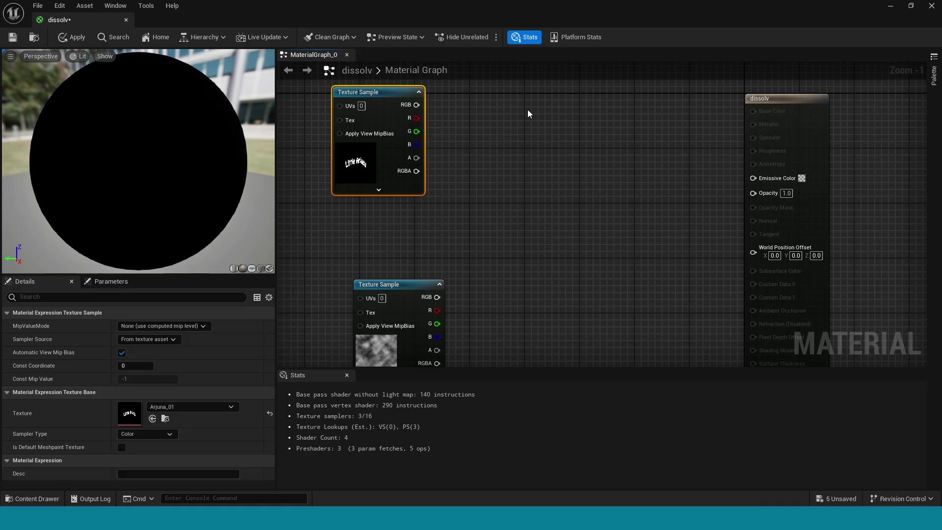
Add three Multiply nodes, chaining the middle into the lower and feeding Arjuna_01's red channel into two.
{"action": "left_click", "coordinate": [643, 131]}
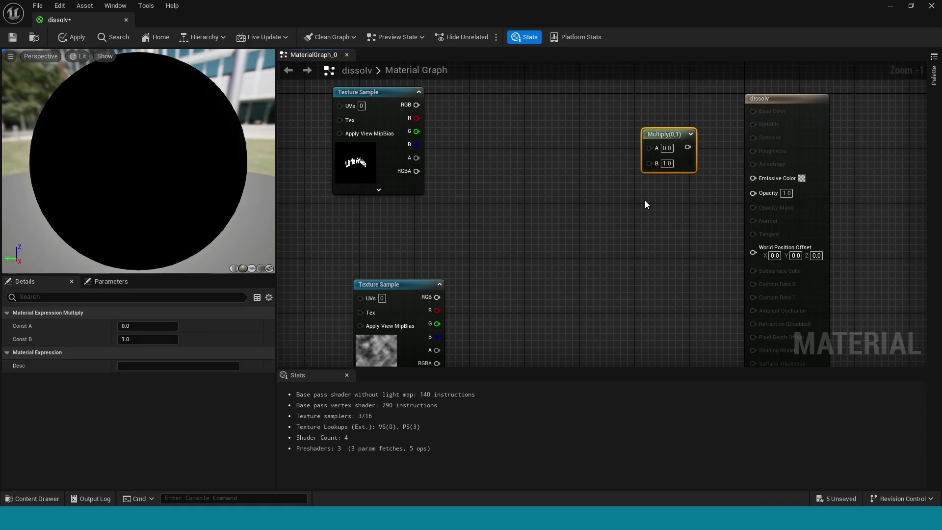
{"action": "left_click", "coordinate": [648, 216]}
{"action": "left_click", "coordinate": [654, 311]}
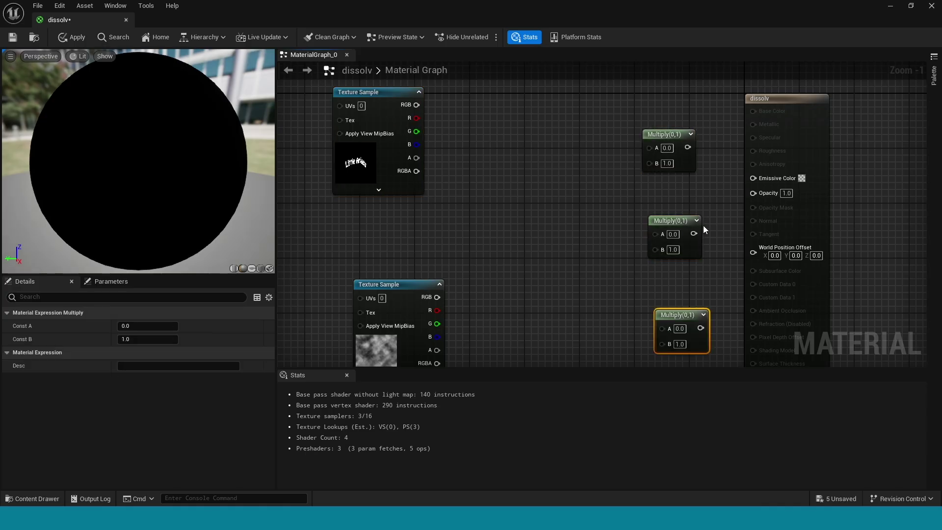
{"action": "left_click_drag", "start_coordinate": [680, 222], "coordinate": [582, 223]}
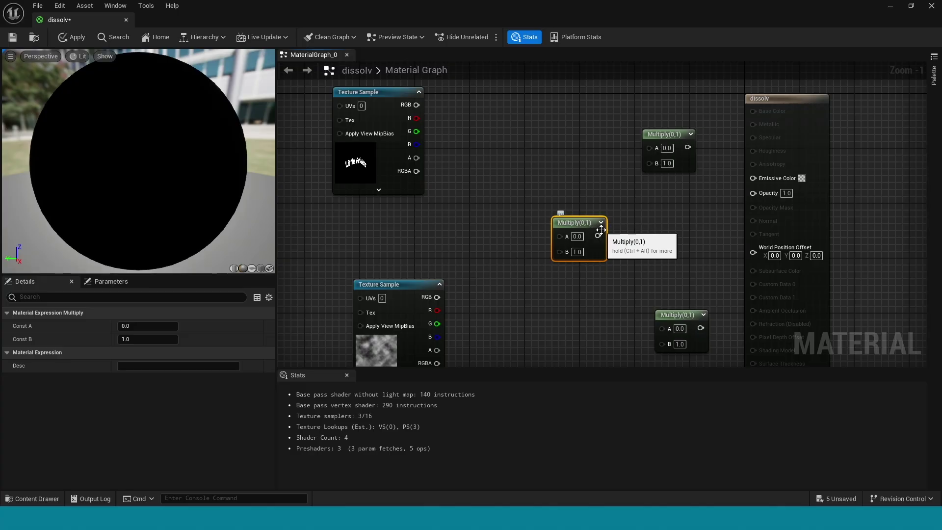
{"action": "left_click_drag", "start_coordinate": [598, 236], "coordinate": [662, 328]}
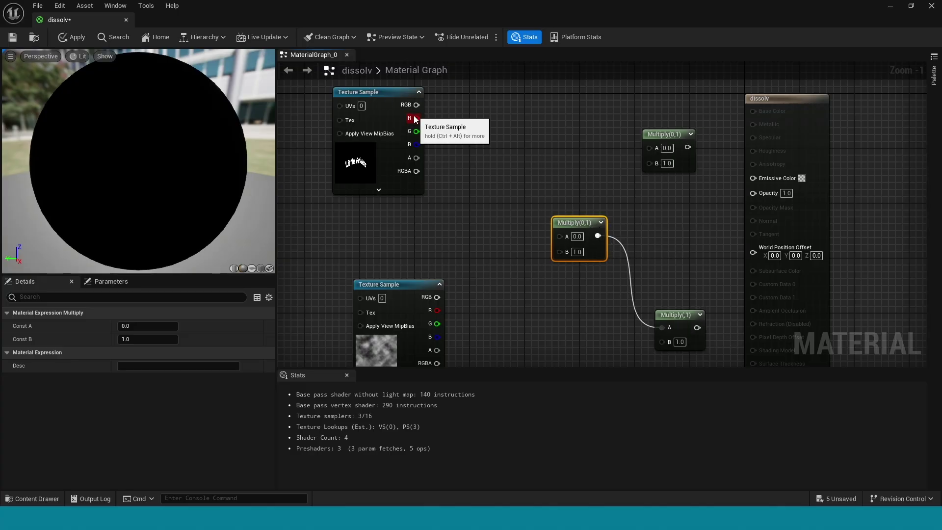
{"action": "left_click_drag", "start_coordinate": [416, 118], "coordinate": [650, 152]}
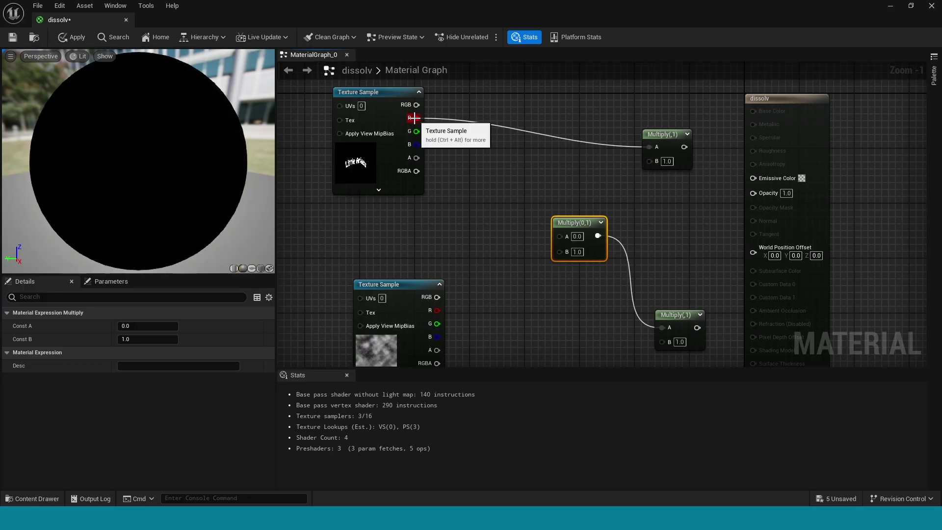
{"action": "left_click_drag", "start_coordinate": [416, 118], "coordinate": [559, 254]}
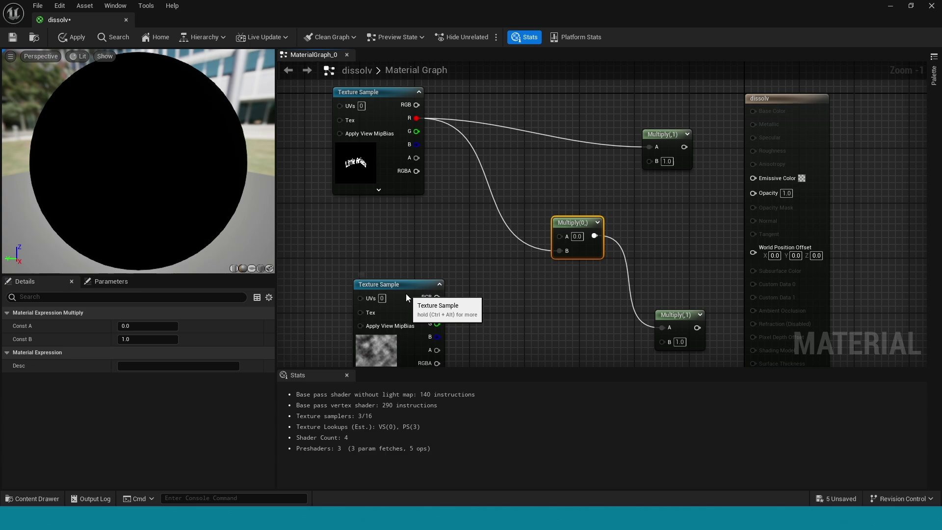
{"action": "left_click_drag", "start_coordinate": [405, 293], "coordinate": [354, 364]}
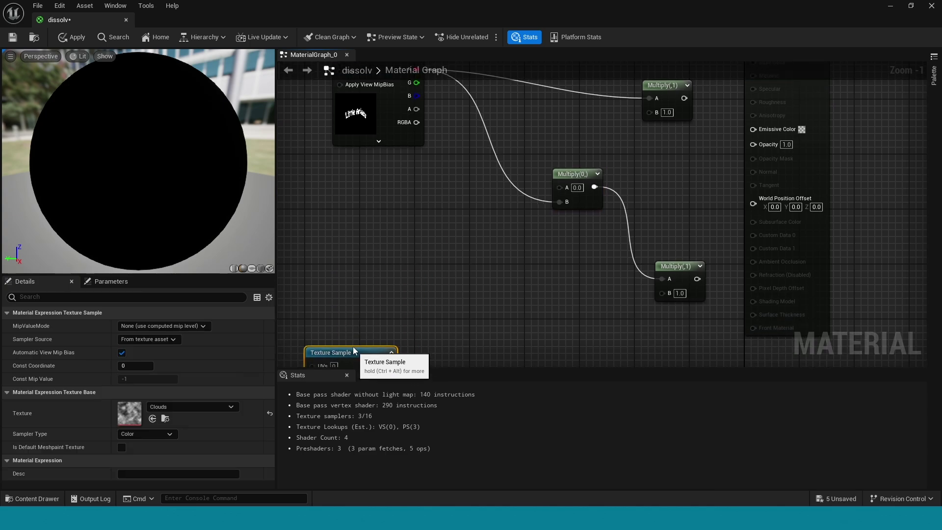
Add a Particle Color node, wiring RGB to the top Multiply's B and alpha to the middle Multiply's A.
{"action": "right_click", "coordinate": [402, 213]}
{"action": "type", "text": "parti"}
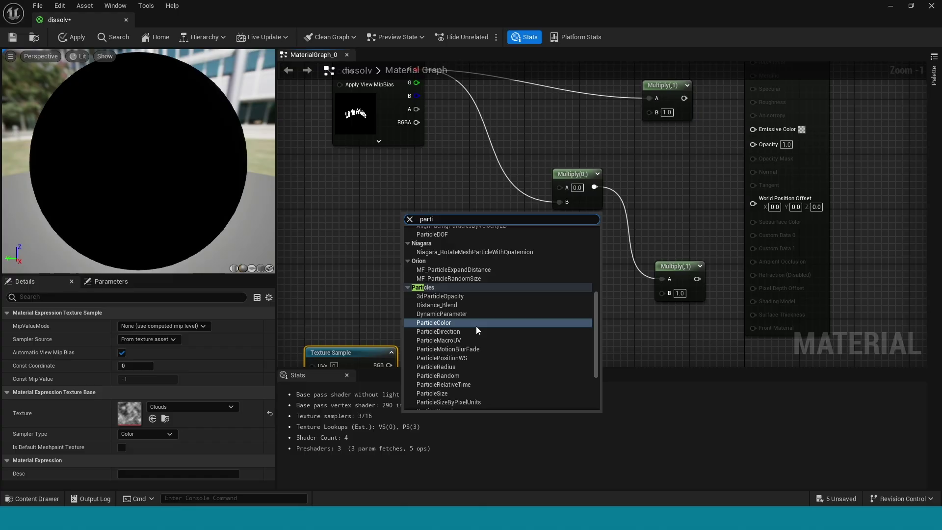
{"action": "left_click", "coordinate": [475, 322]}
{"action": "left_click_drag", "start_coordinate": [450, 237], "coordinate": [649, 113]}
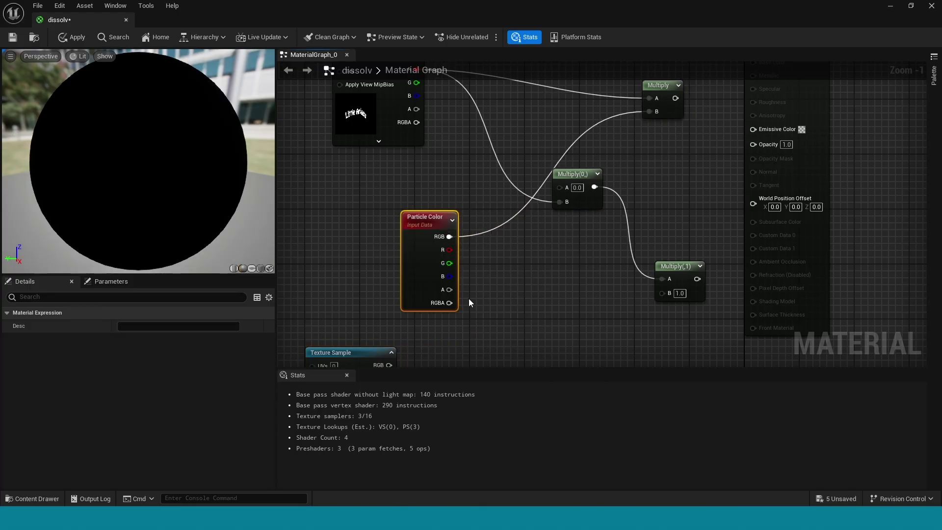
{"action": "left_click_drag", "start_coordinate": [450, 289], "coordinate": [560, 186]}
{"action": "left_click_drag", "start_coordinate": [412, 256], "coordinate": [434, 171]}
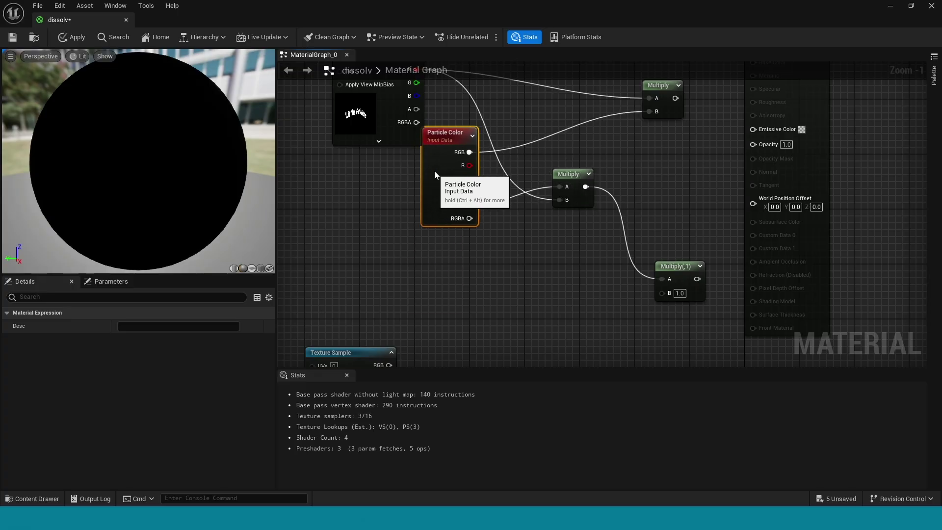
Add an Add node with a Multiply node below it beside the Arjuna_01 sample.
{"action": "right_click_drag", "start_coordinate": [434, 170], "coordinate": [891, 241]}
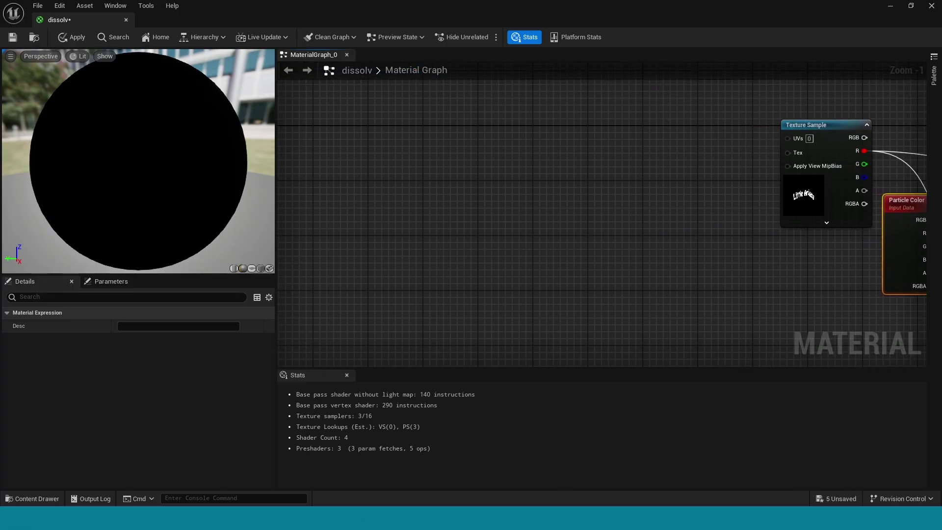
{"action": "right_click", "coordinate": [668, 176]}
{"action": "type", "text": "aa"}
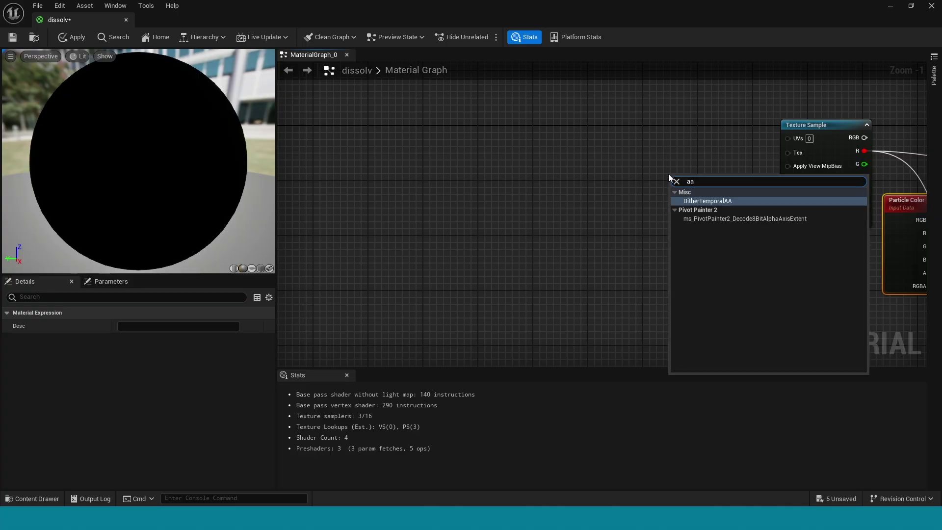
{"action": "key", "text": "BackSpace"}
{"action": "type", "text": "dd"}
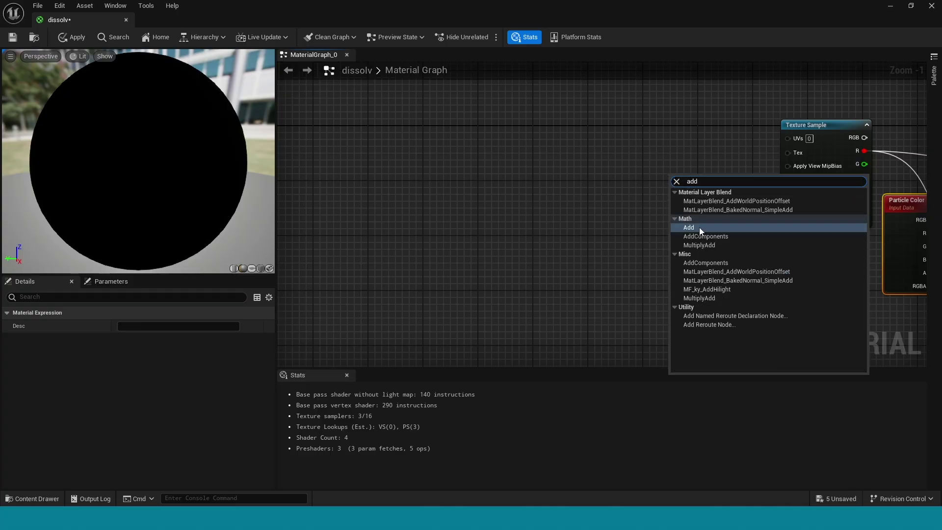
{"action": "left_click", "coordinate": [697, 230]}
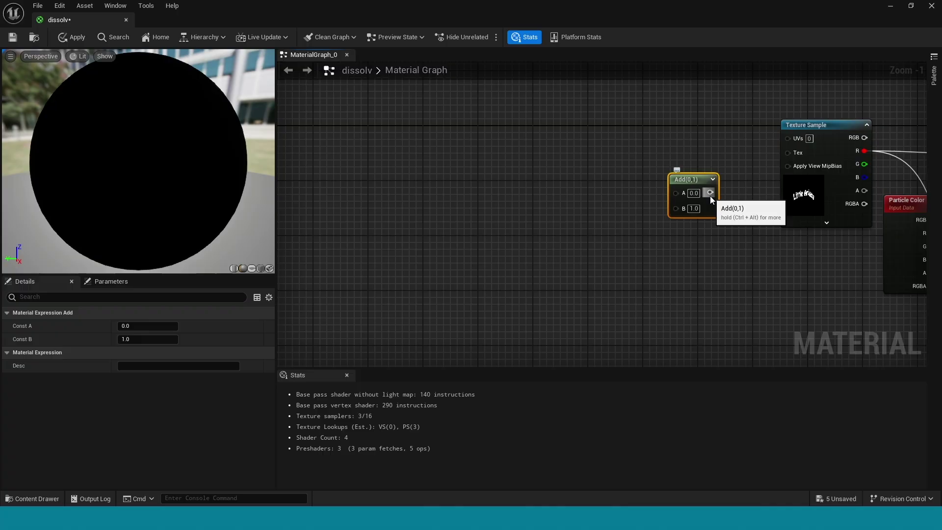
{"action": "left_click", "coordinate": [661, 247]}
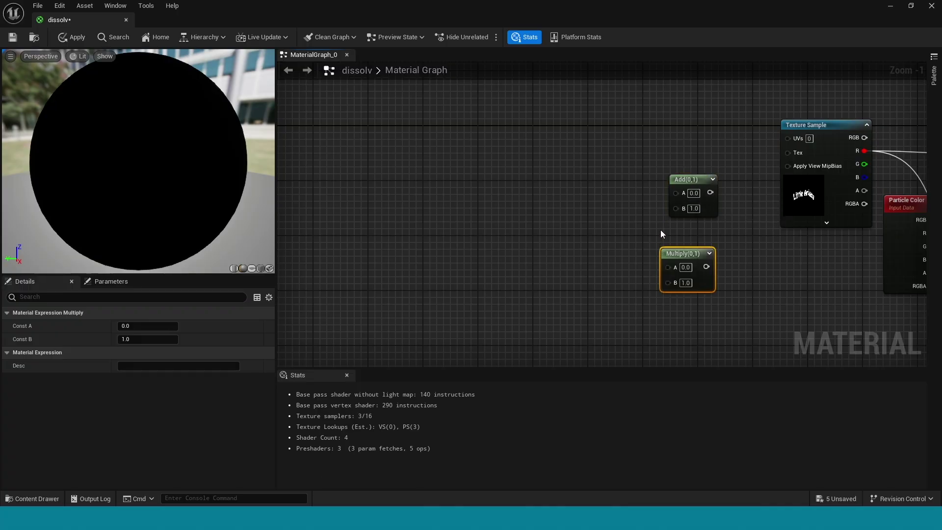
Add a TexCoord node feeding Add's A, with the Multiply feeding Add's B, and arrange the nodes.
{"action": "right_click", "coordinate": [519, 162]}
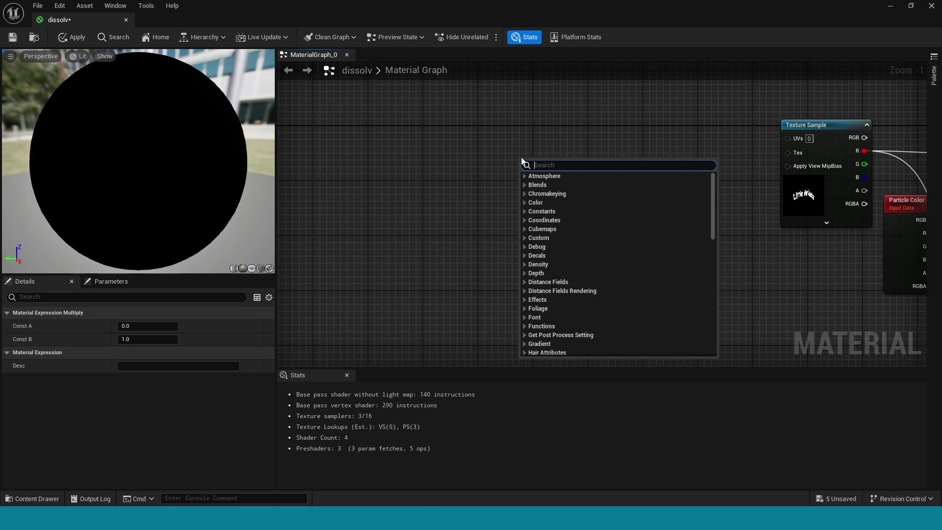
{"action": "type", "text": "te"}
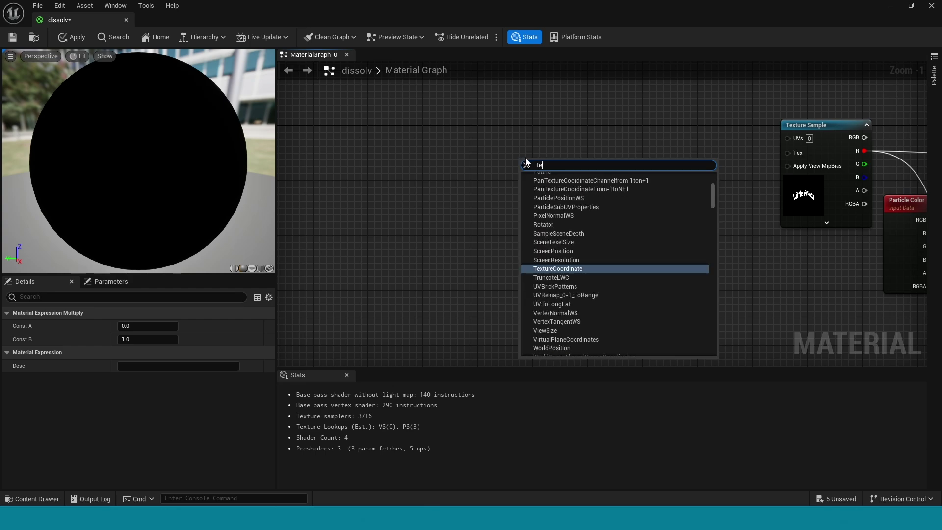
{"action": "type", "text": "xt"}
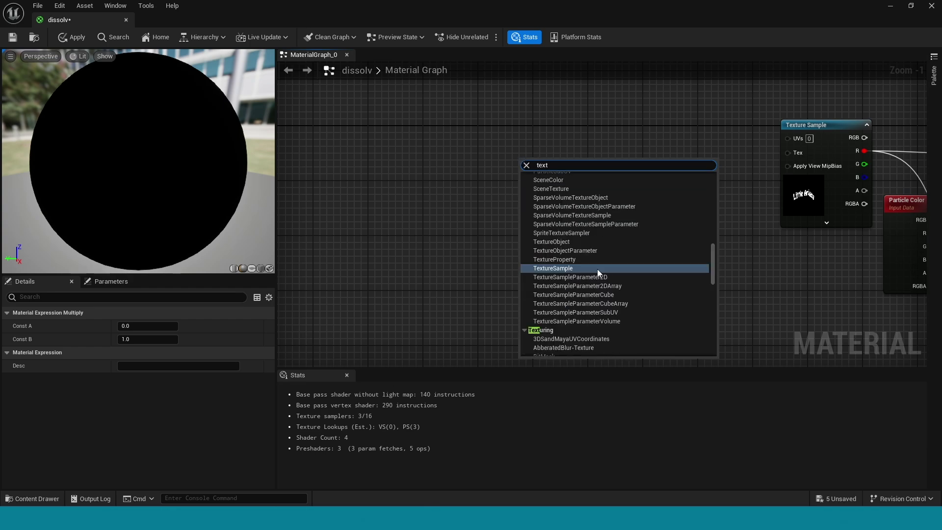
{"action": "scroll", "coordinate": [597, 269], "scroll_direction": "up", "scroll_amount": 3}
{"action": "left_click", "coordinate": [578, 230]}
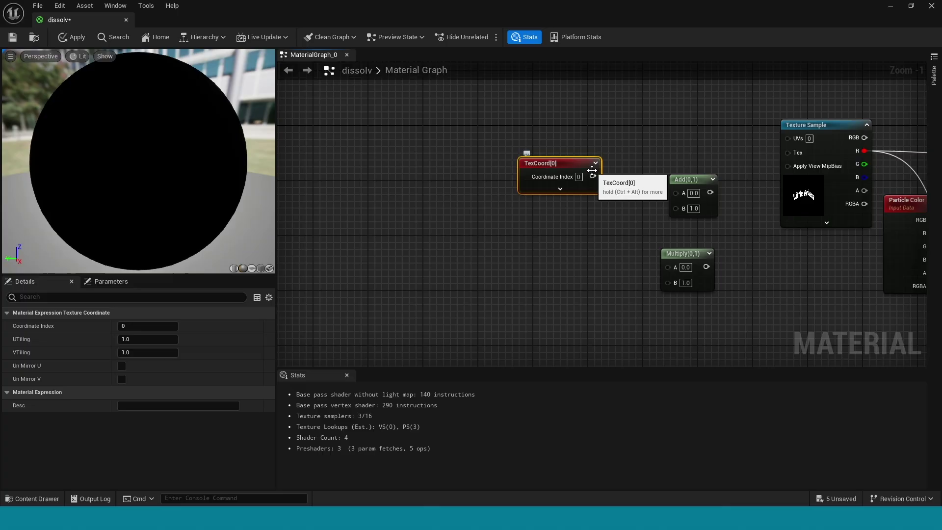
{"action": "left_click_drag", "start_coordinate": [593, 175], "coordinate": [676, 195]}
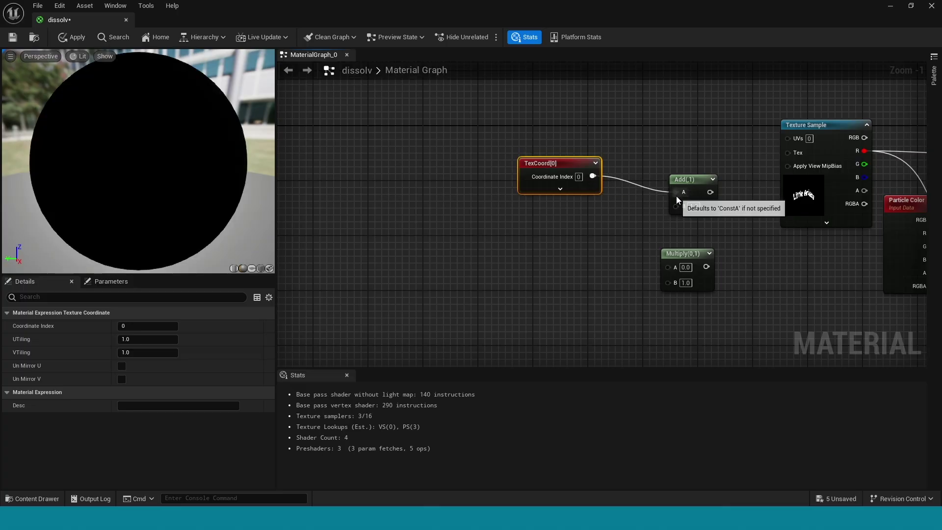
{"action": "left_click_drag", "start_coordinate": [706, 267], "coordinate": [789, 138]}
{"action": "left_click_drag", "start_coordinate": [691, 181], "coordinate": [699, 153]}
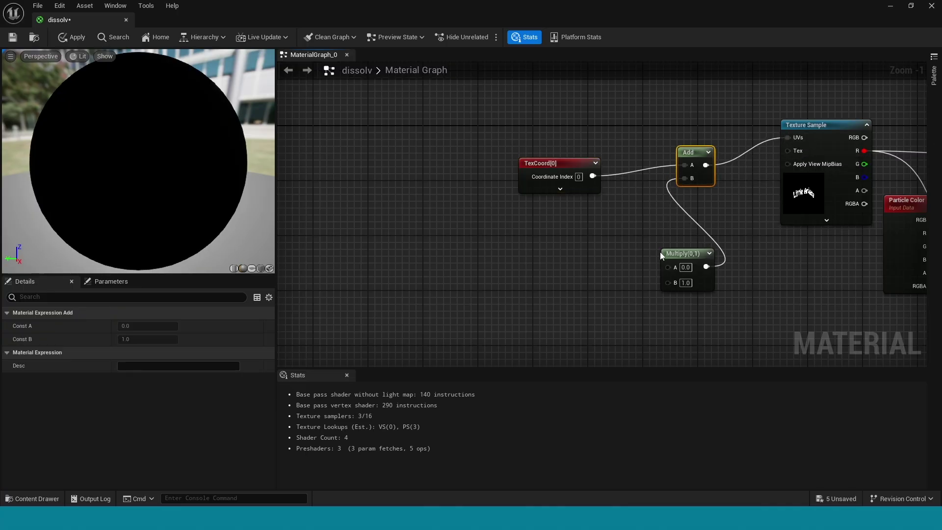
{"action": "left_click_drag", "start_coordinate": [661, 252], "coordinate": [597, 226]}
{"action": "left_click_drag", "start_coordinate": [562, 164], "coordinate": [563, 153]}
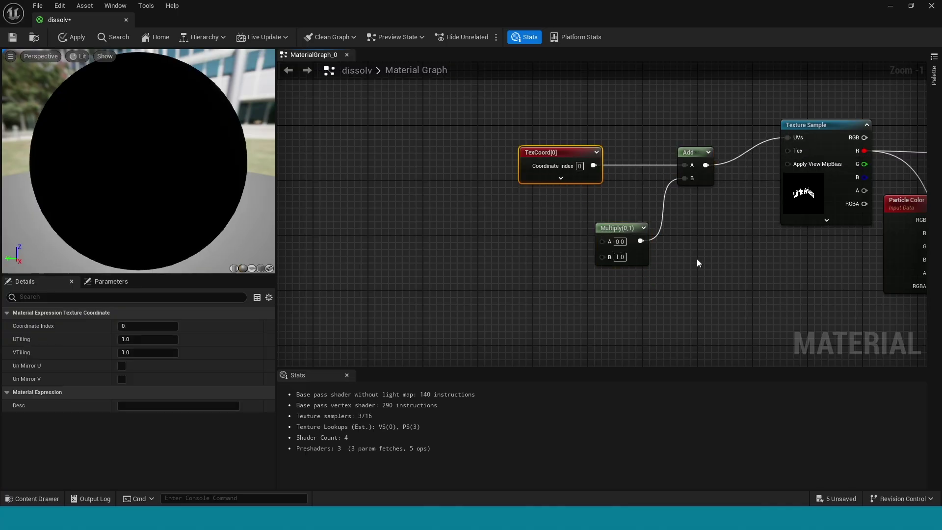
{"action": "left_click", "coordinate": [750, 321]}
{"action": "right_click_drag", "start_coordinate": [731, 319], "coordinate": [406, 146]}
Add an Add node into the lower Multiply's B, fed by the Clouds red channel on A.
{"action": "right_click", "coordinate": [667, 246]}
{"action": "type", "text": "add"}
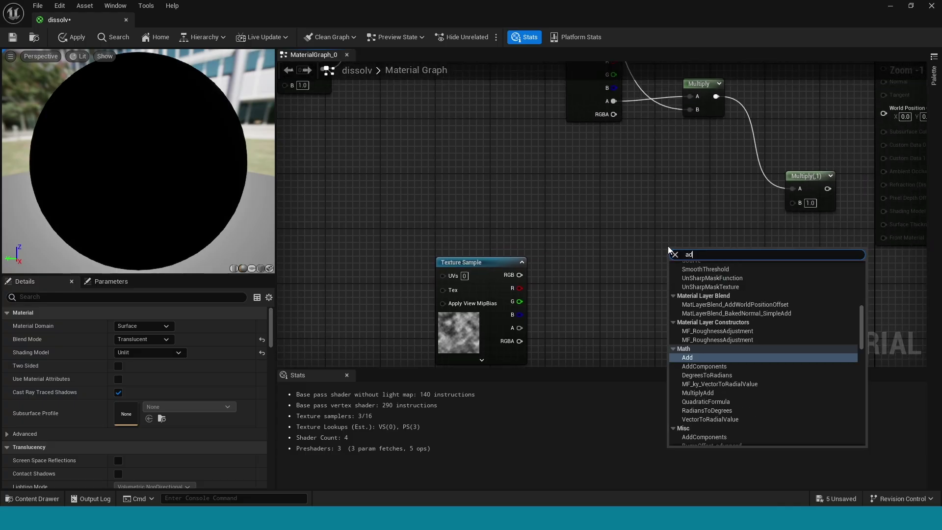
{"action": "left_click", "coordinate": [690, 300]}
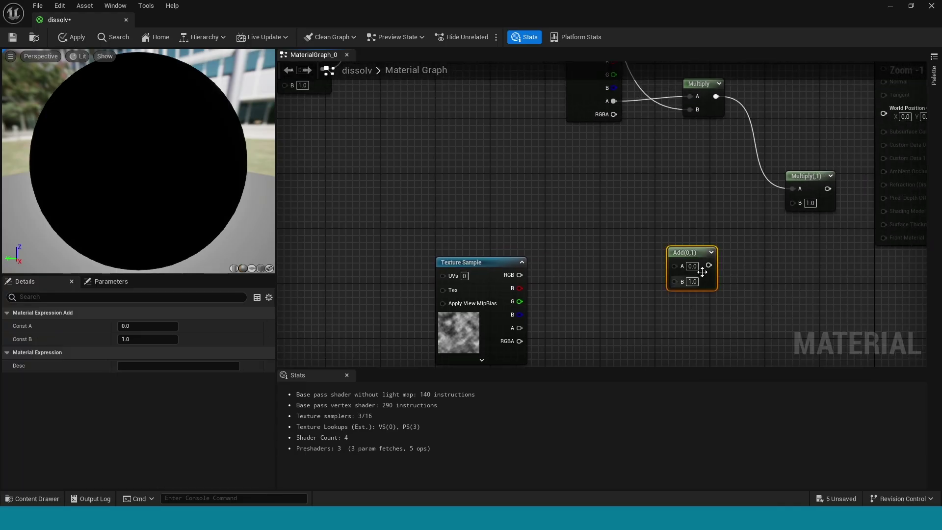
{"action": "left_click_drag", "start_coordinate": [709, 265], "coordinate": [793, 202]}
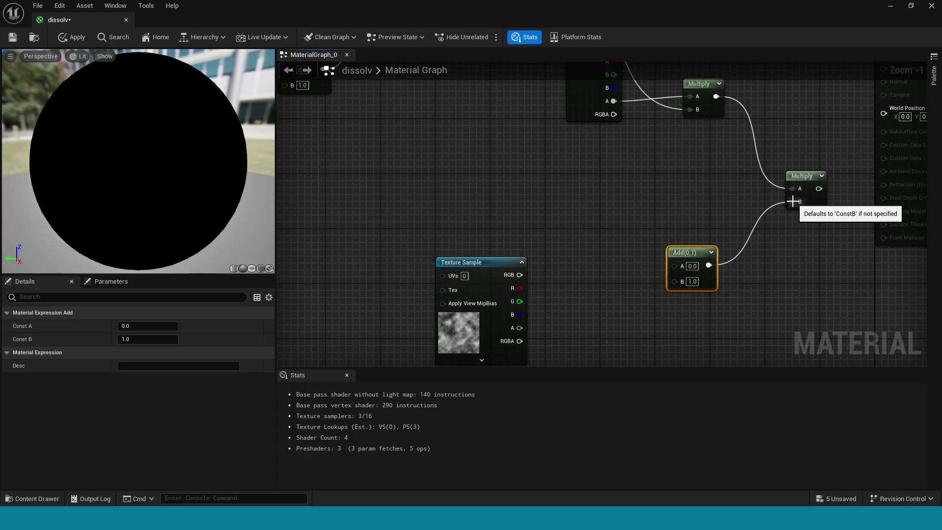
{"action": "left_click_drag", "start_coordinate": [520, 288], "coordinate": [670, 265]}
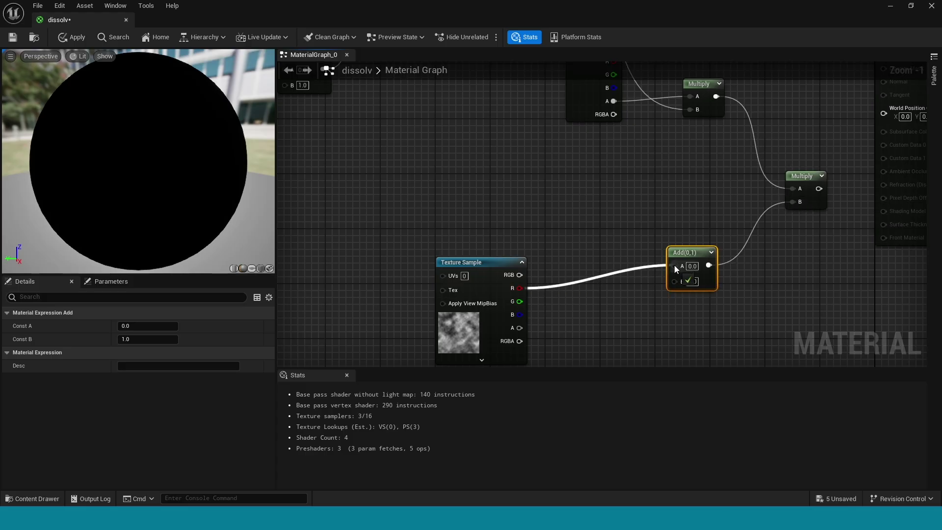
{"action": "right_click_drag", "start_coordinate": [631, 332], "coordinate": [603, 202]}
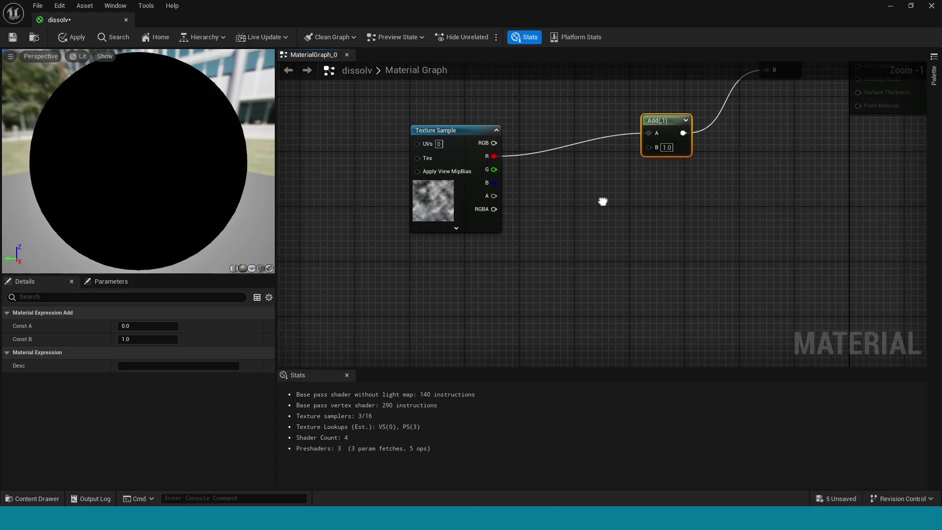
Add a Dynamic Parameter wiring Param1 into Add's B, renamed 'dissolv'.
{"action": "right_click", "coordinate": [605, 276]}
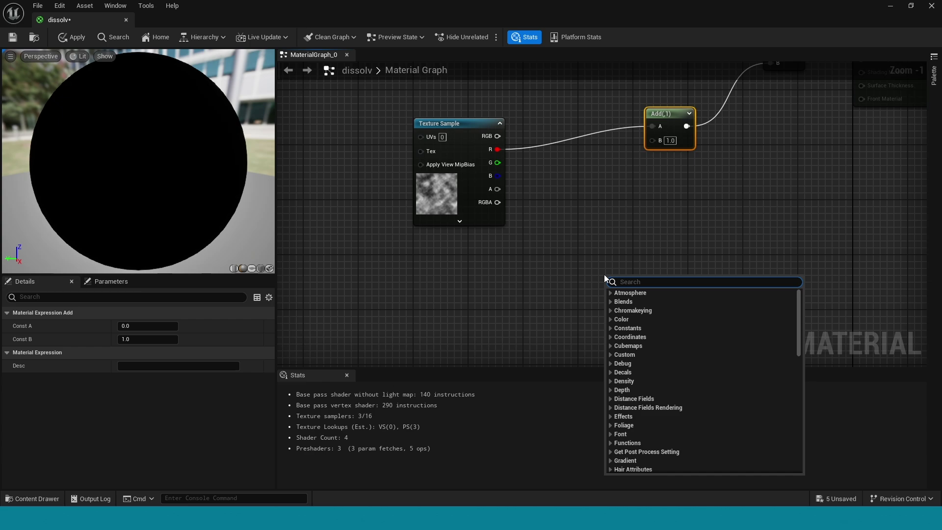
{"action": "type", "text": "dyn"}
{"action": "left_click", "coordinate": [622, 326]}
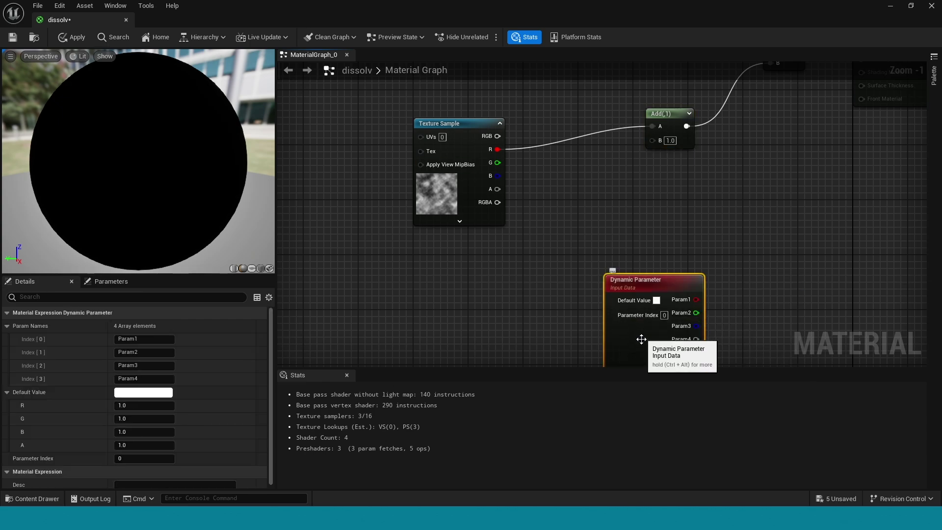
{"action": "left_click_drag", "start_coordinate": [622, 325], "coordinate": [445, 306]}
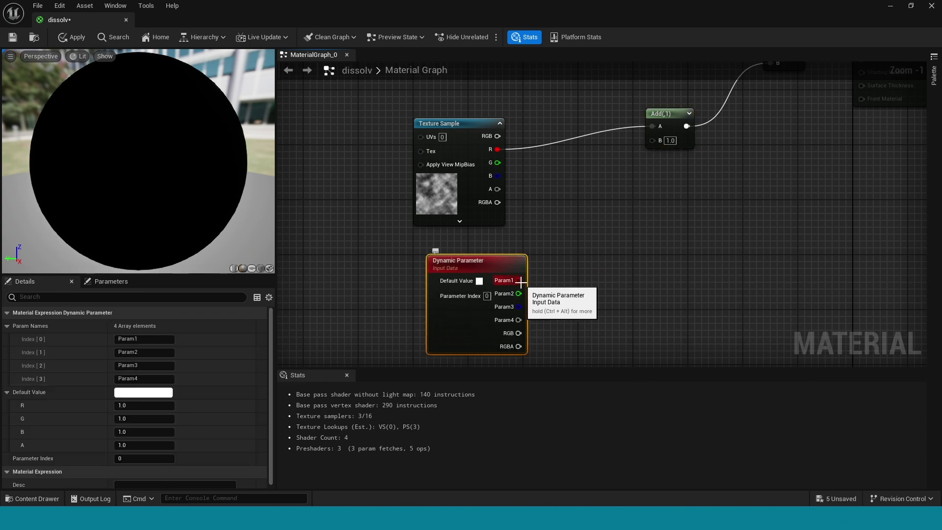
{"action": "left_click_drag", "start_coordinate": [523, 283], "coordinate": [650, 141]}
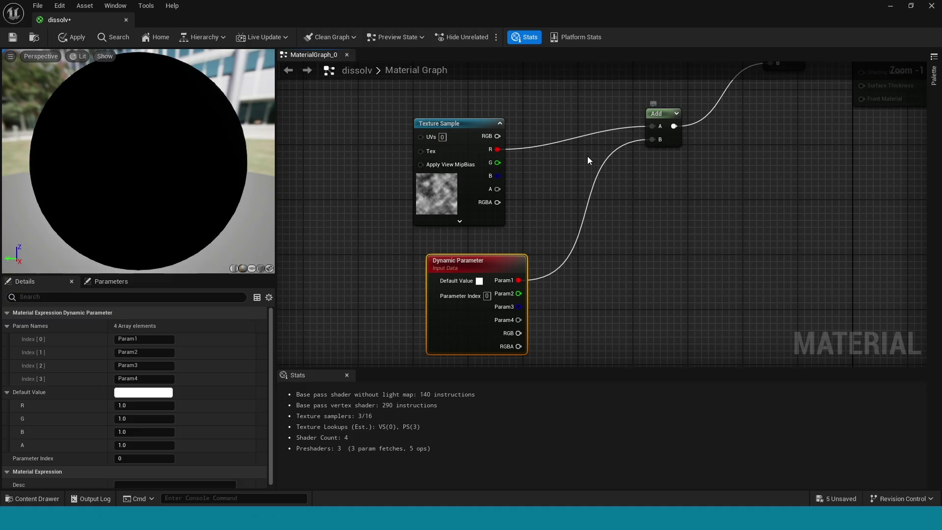
{"action": "left_click_drag", "start_coordinate": [459, 143], "coordinate": [472, 115]}
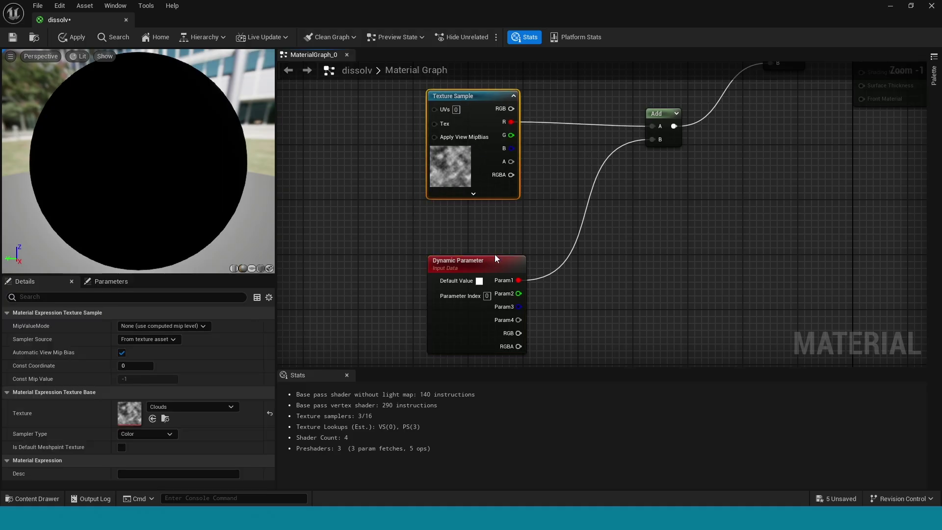
{"action": "left_click_drag", "start_coordinate": [500, 266], "coordinate": [493, 232]}
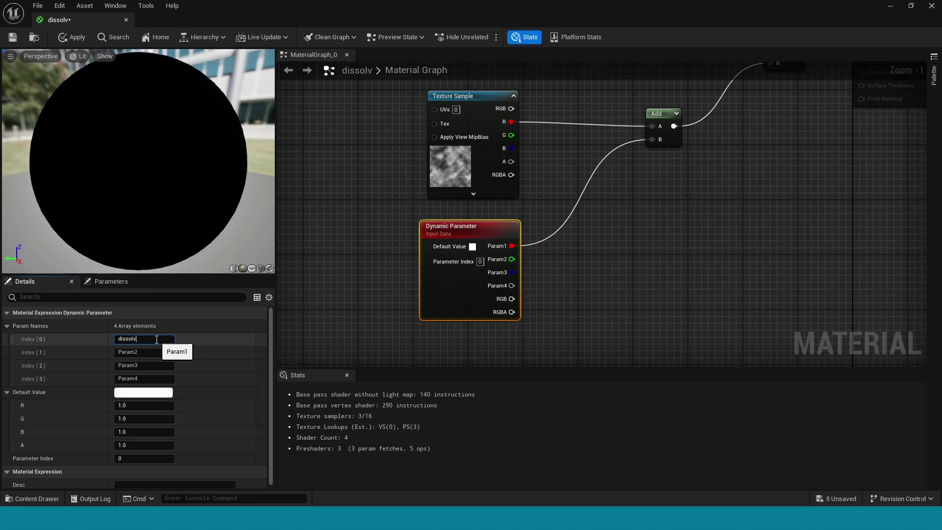
{"action": "key", "text": "Return"}
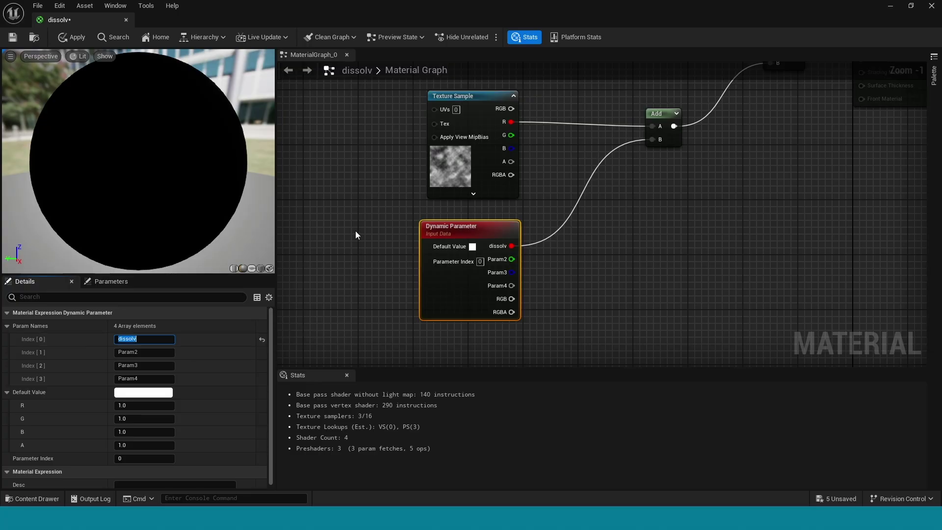
{"action": "right_click_drag", "start_coordinate": [355, 231], "coordinate": [608, 335]}
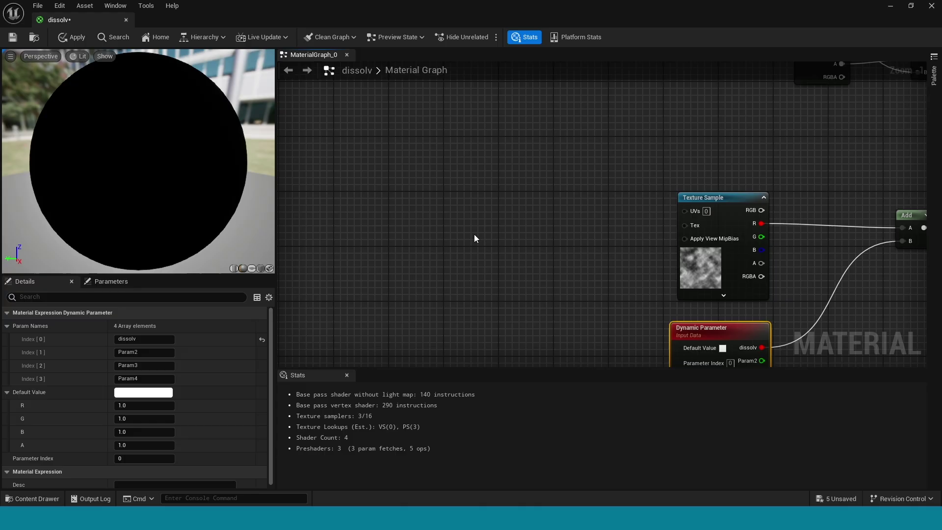
Add a Panner driving the Clouds texture's UVs with Speed Y 0.4.
{"action": "left_click", "coordinate": [496, 235]}
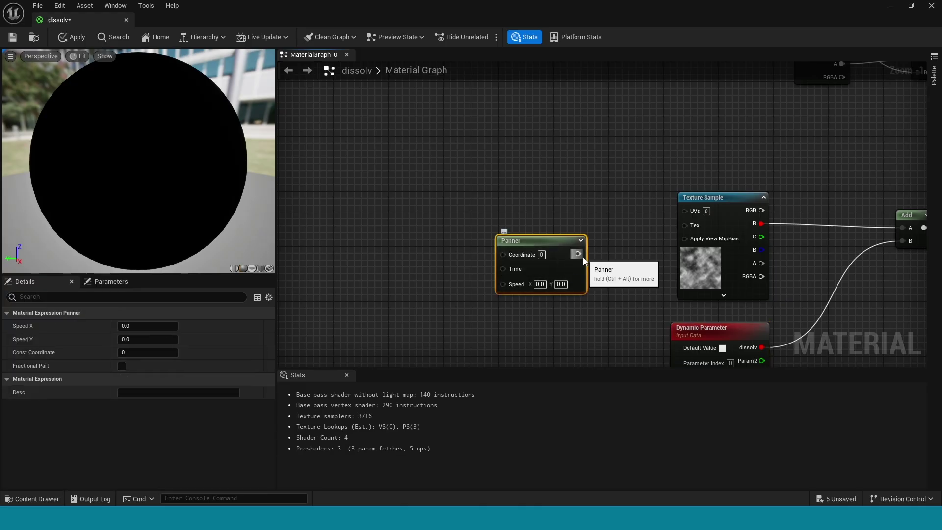
{"action": "left_click_drag", "start_coordinate": [578, 254], "coordinate": [684, 211]}
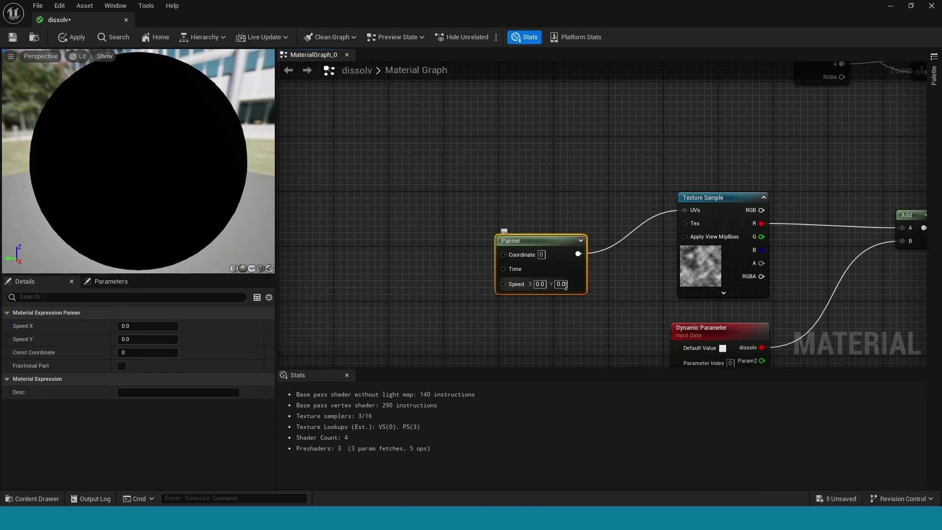
{"action": "type", "text": "0.4"}
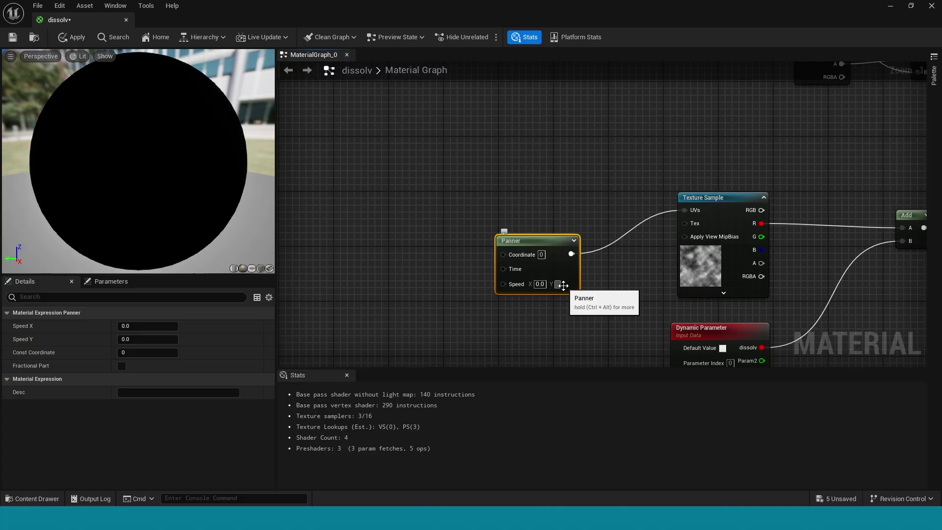
{"action": "key", "text": "Return"}
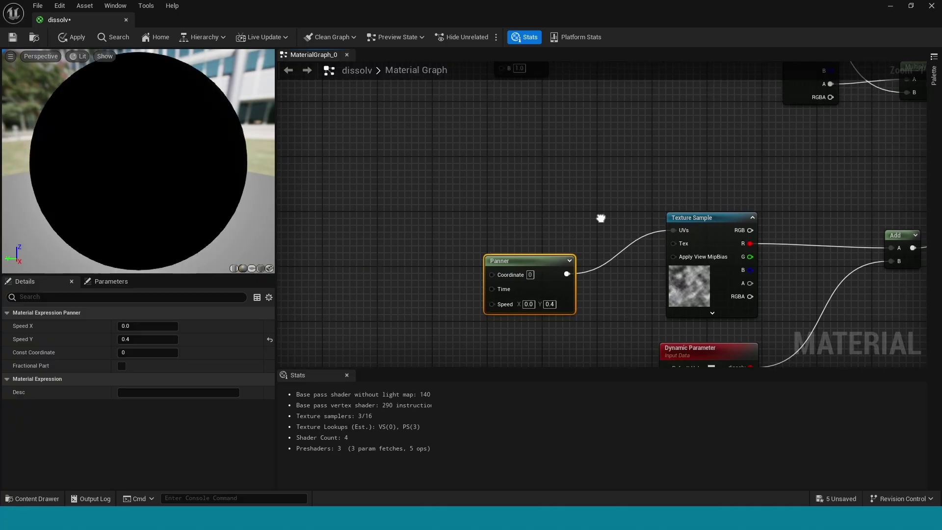
Connect the Multiply outputs to the result node's Emissive Color and Opacity.
{"action": "right_click_drag", "start_coordinate": [599, 214], "coordinate": [484, 271]}
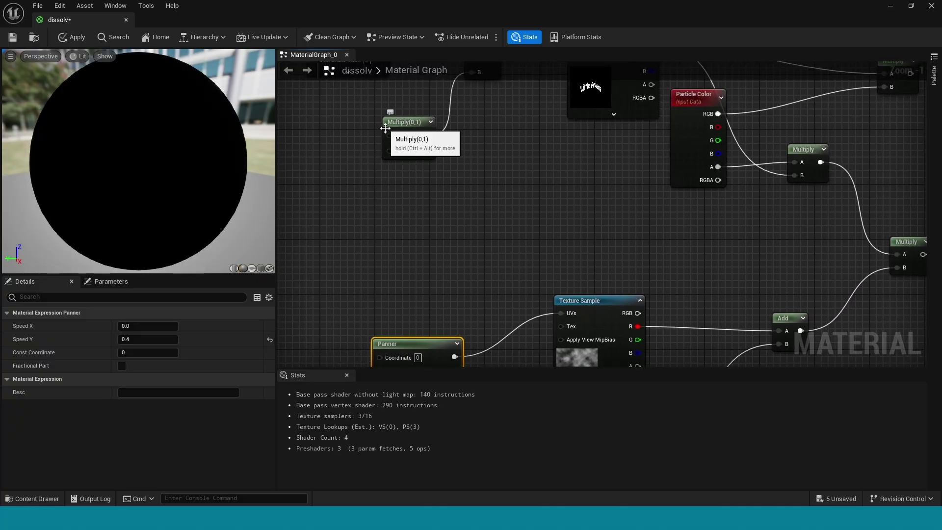
{"action": "left_click_drag", "start_coordinate": [389, 135], "coordinate": [637, 327]}
{"action": "right_click_drag", "start_coordinate": [460, 238], "coordinate": [162, 295]}
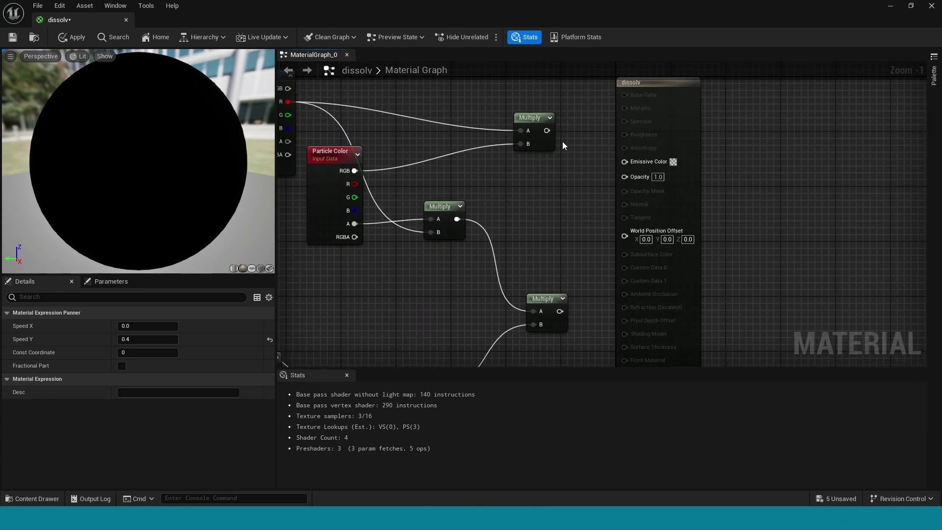
{"action": "left_click_drag", "start_coordinate": [546, 130], "coordinate": [560, 311]}
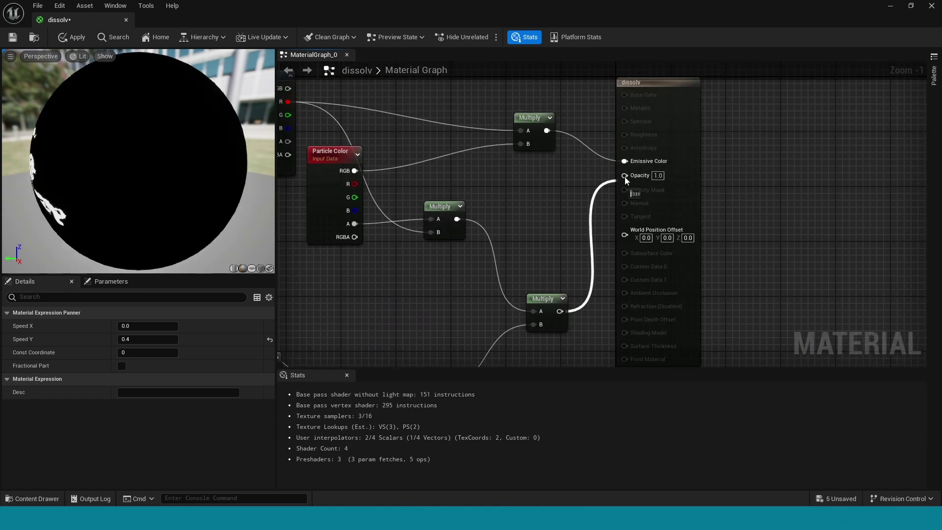
{"action": "right_click_drag", "start_coordinate": [454, 282], "coordinate": [706, 317]}
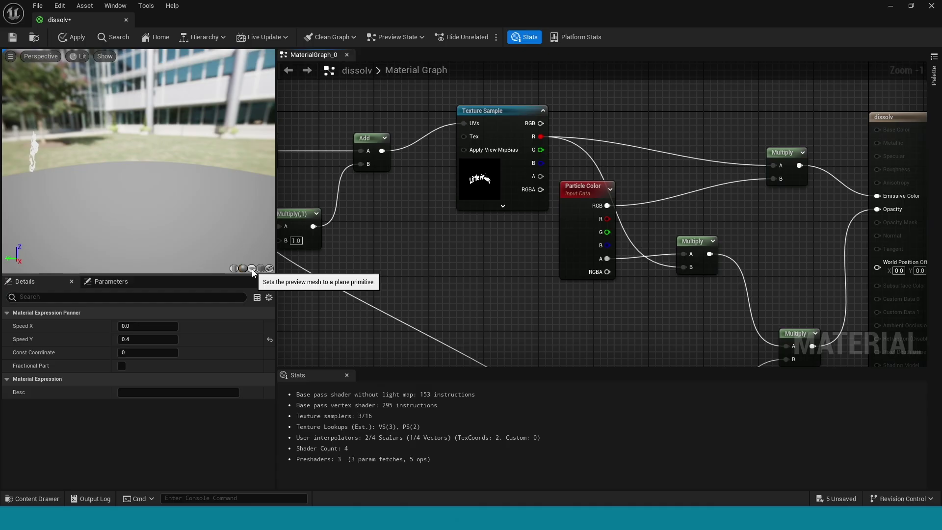
Preview the material on a plane and set the UV-offset Multiply's B to 0.01.
{"action": "left_click", "coordinate": [251, 269]}
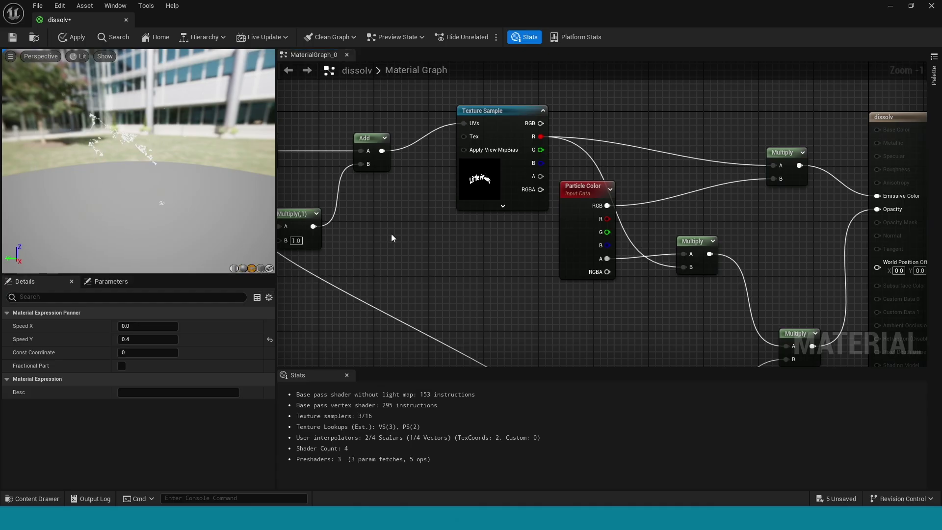
{"action": "right_click_drag", "start_coordinate": [392, 236], "coordinate": [552, 287]}
{"action": "key", "text": "BackSpace"}
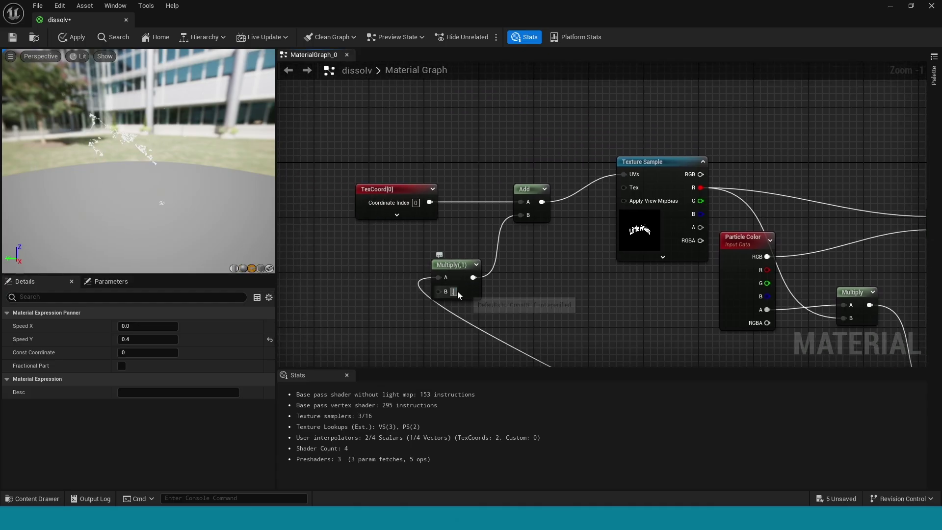
{"action": "type", "text": "0.01"}
{"action": "key", "text": "Return"}
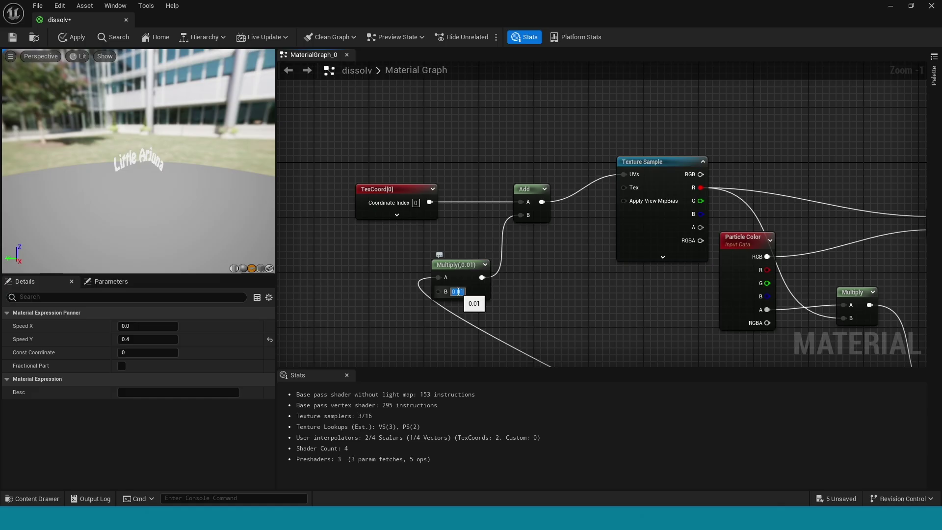
{"action": "mouse_move", "coordinate": [210, 212]}
{"action": "left_mouse_down"}
{"action": "mouse_move", "coordinate": [201, 209]}
{"action": "mouse_move", "coordinate": [210, 212]}
{"action": "left_mouse_up"}
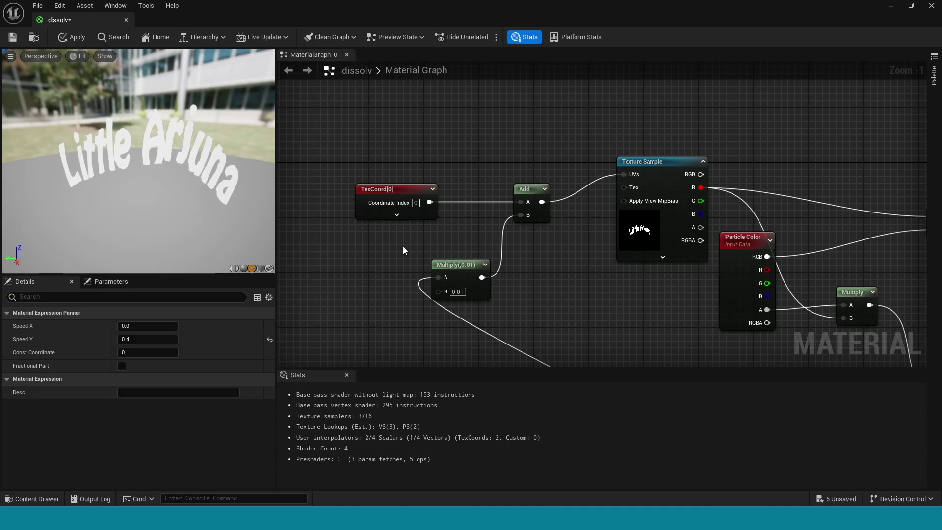
Change the Multiply's B value to 0.02 and check the distorted Arjuna text in the preview.
{"action": "left_click", "coordinate": [461, 290]}
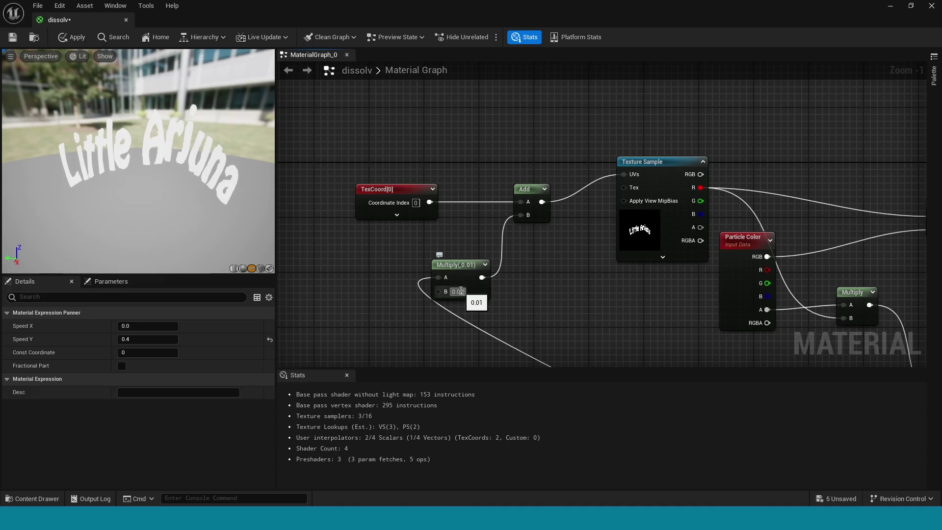
{"action": "key", "text": "BackSpace"}
{"action": "type", "text": "2"}
{"action": "key", "text": "Return"}
{"action": "left_click_drag", "start_coordinate": [214, 208], "coordinate": [164, 157]}
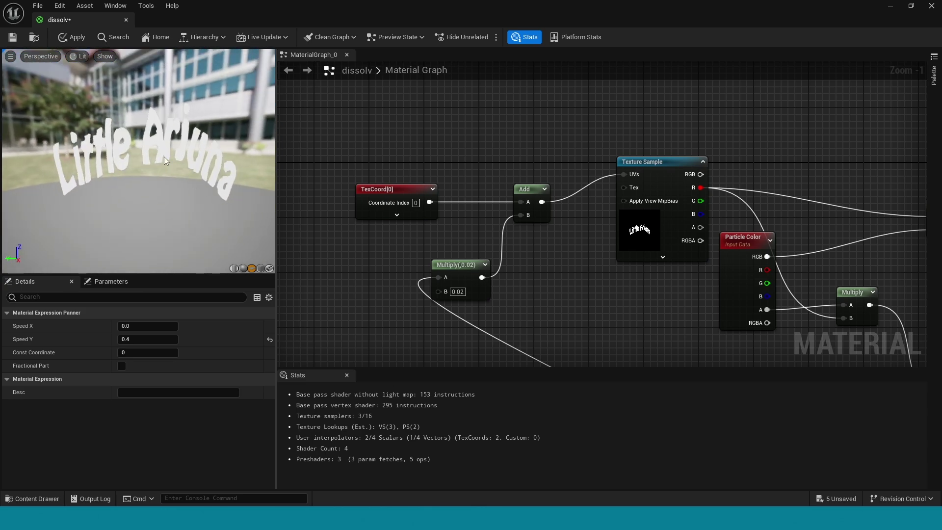
Apply and close the dissolv material, then create a Niagara System from the Empty emitter.
{"action": "left_click", "coordinate": [74, 37]}
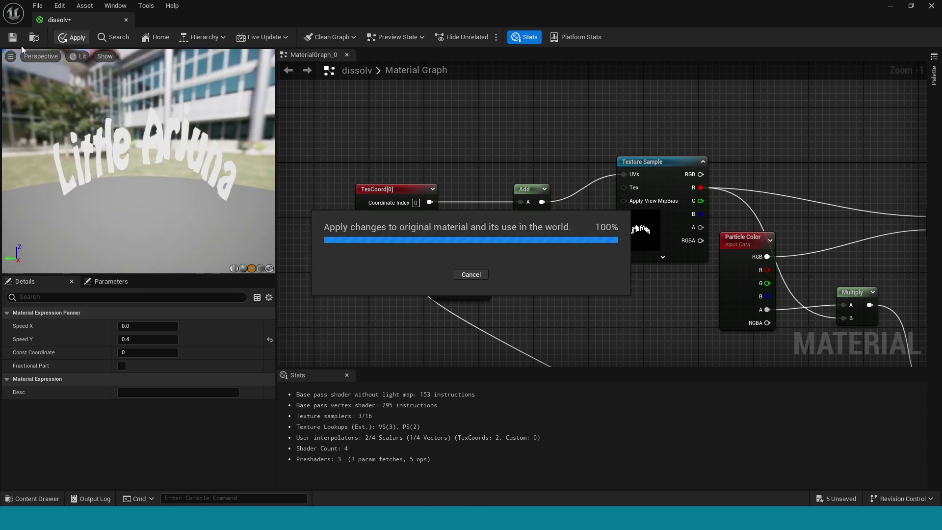
{"action": "left_click", "coordinate": [125, 19]}
{"action": "key", "text": "ctrl+space"}
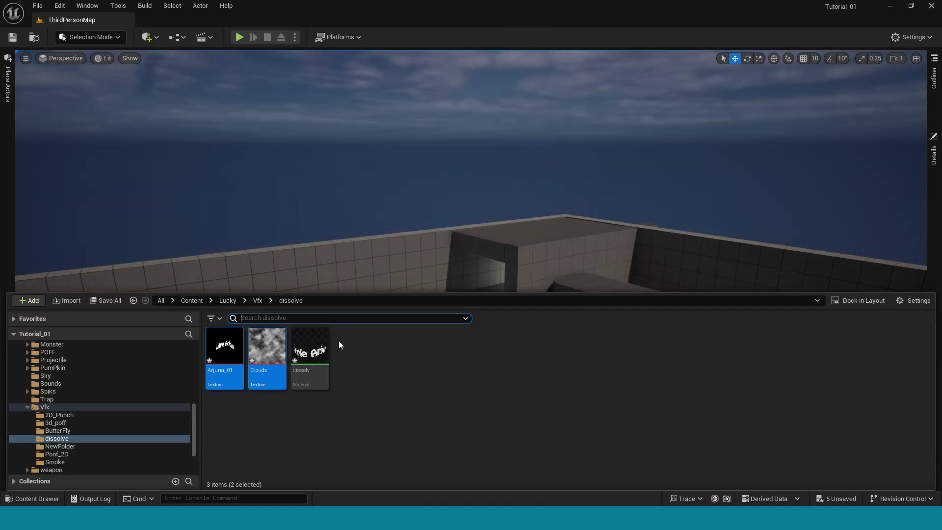
{"action": "right_click", "coordinate": [373, 372]}
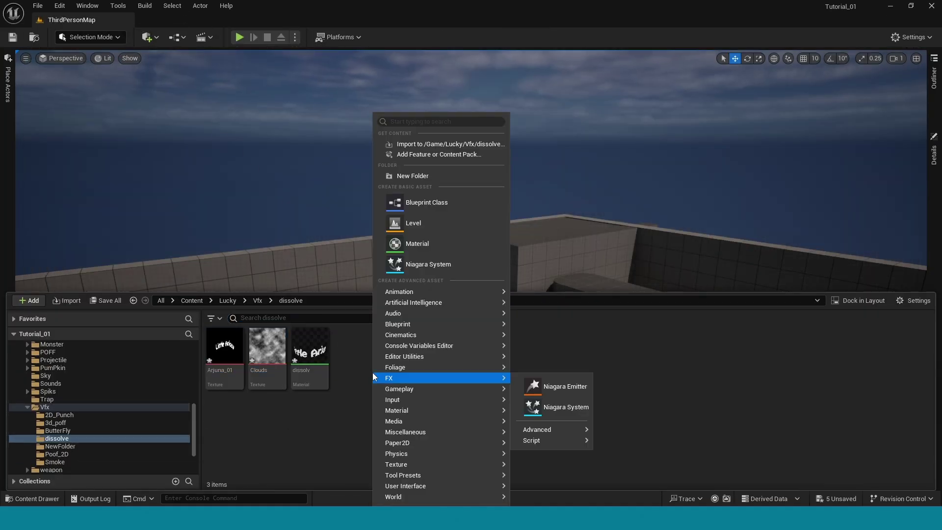
{"action": "left_click", "coordinate": [425, 262]}
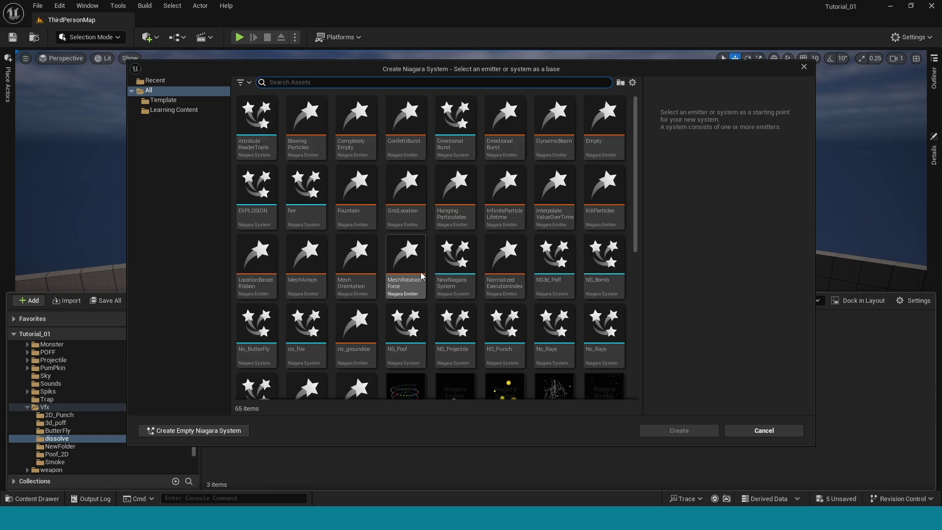
{"action": "left_click", "coordinate": [585, 123]}
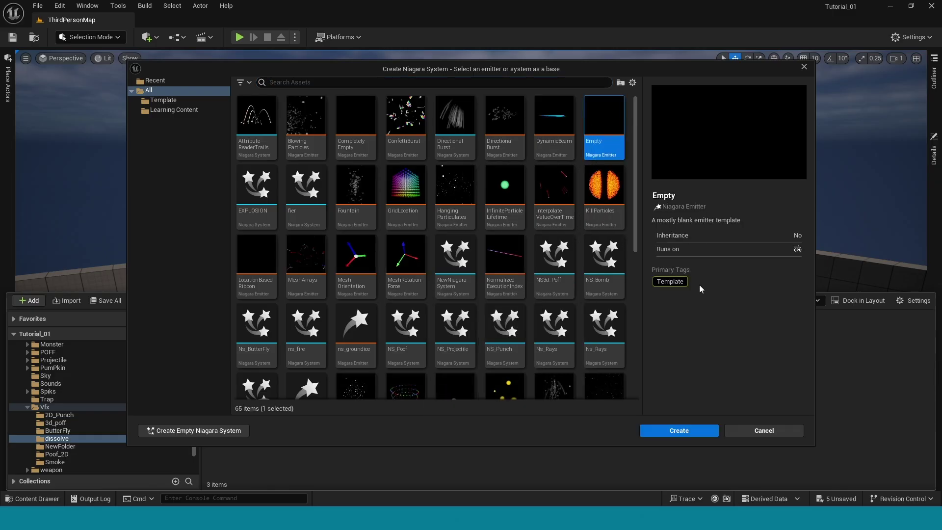
{"action": "left_click", "coordinate": [687, 434]}
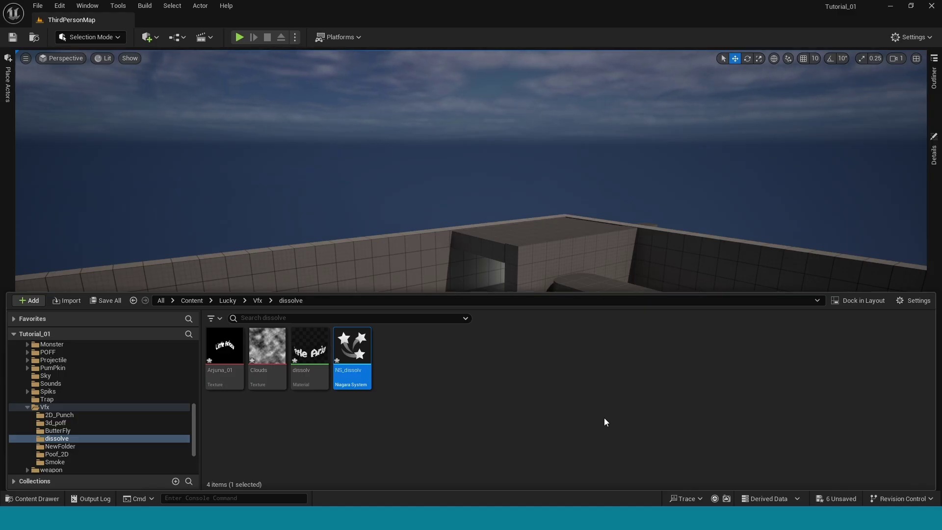
Open NS_dissolv and display its sprite renderer settings.
{"action": "double_click", "coordinate": [352, 354]}
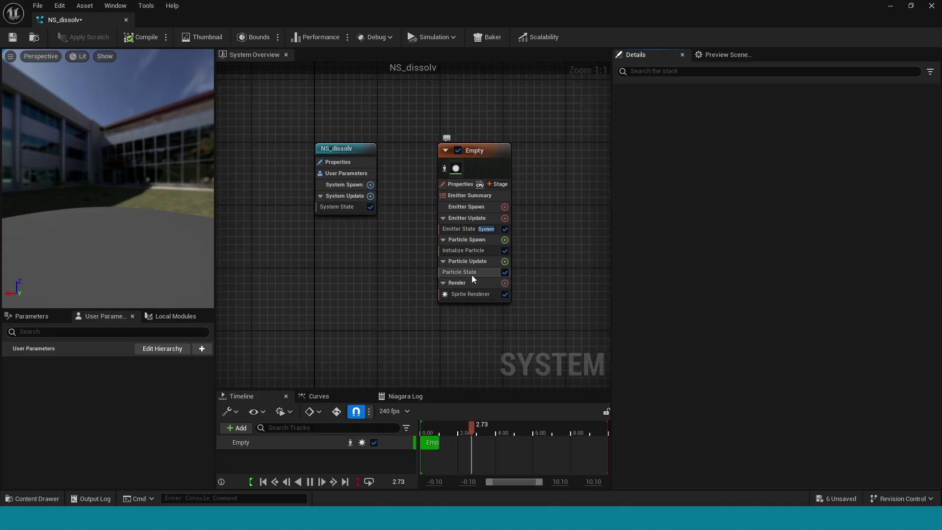
{"action": "left_click", "coordinate": [478, 295]}
{"action": "key", "text": "ctrl+space"}
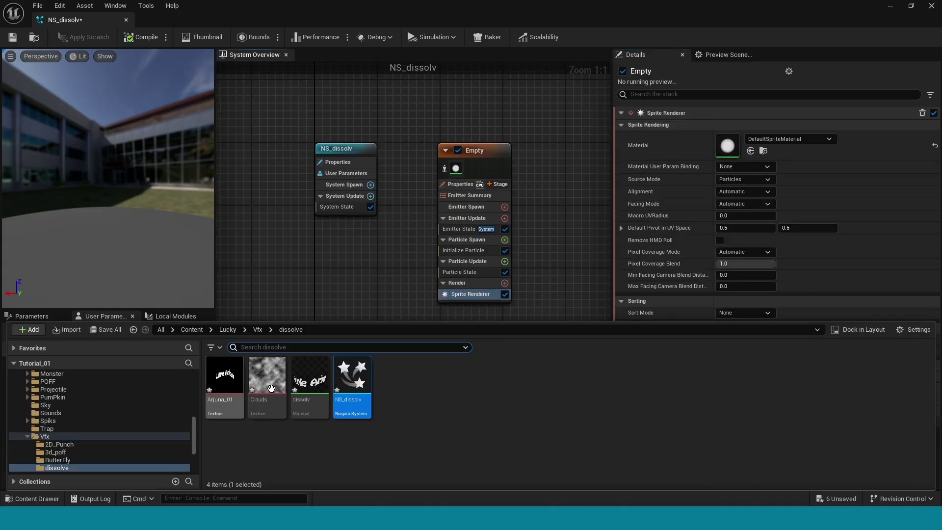
Give the sprite renderer the dissolv material and add Spawn Burst Instantaneous plus Emitter State to Emitter Update.
{"action": "left_click", "coordinate": [310, 380]}
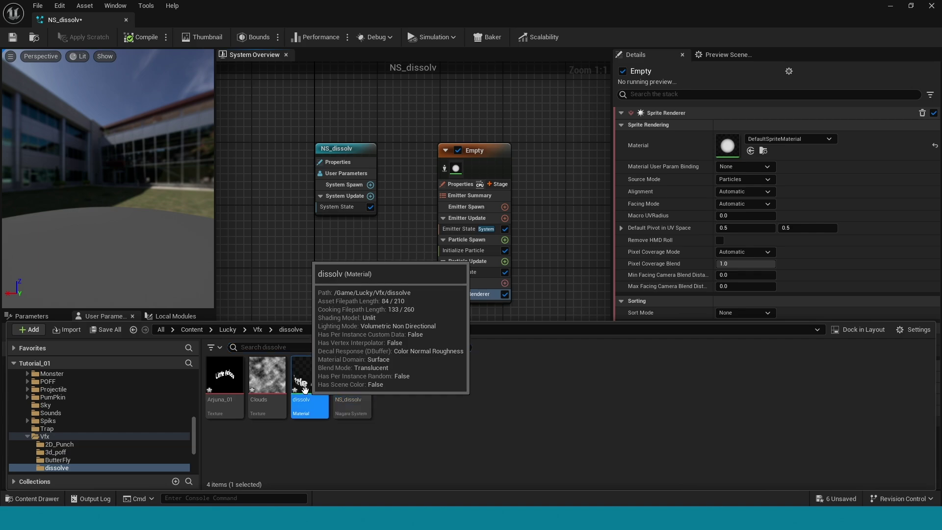
{"action": "left_click", "coordinate": [755, 151]}
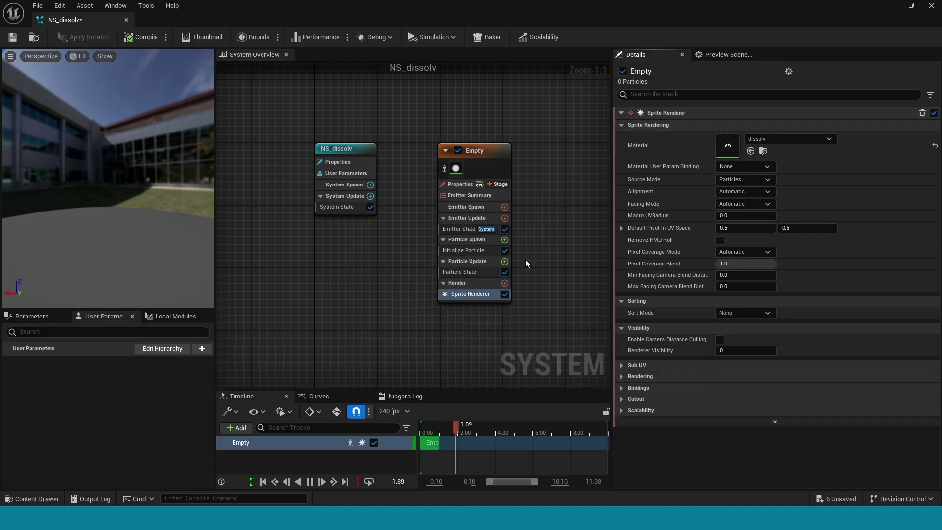
{"action": "left_click", "coordinate": [504, 239]}
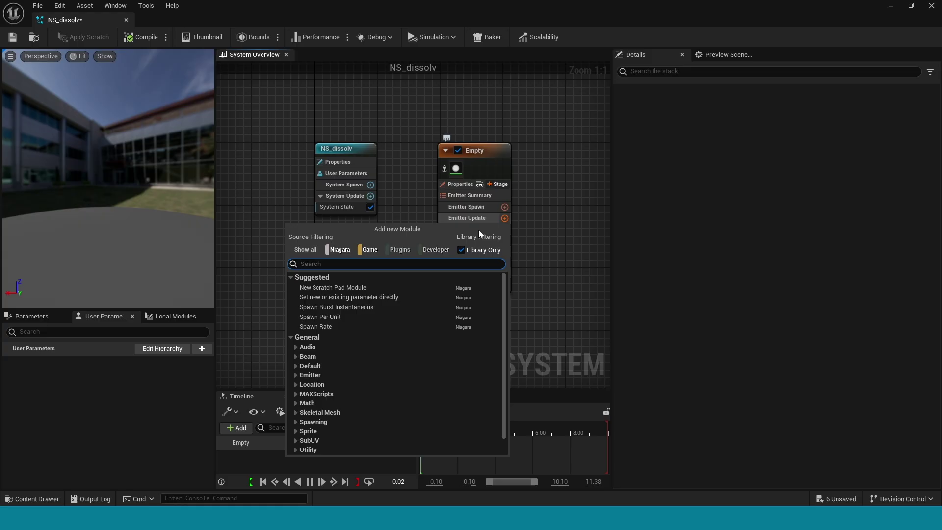
{"action": "left_click", "coordinate": [334, 307]}
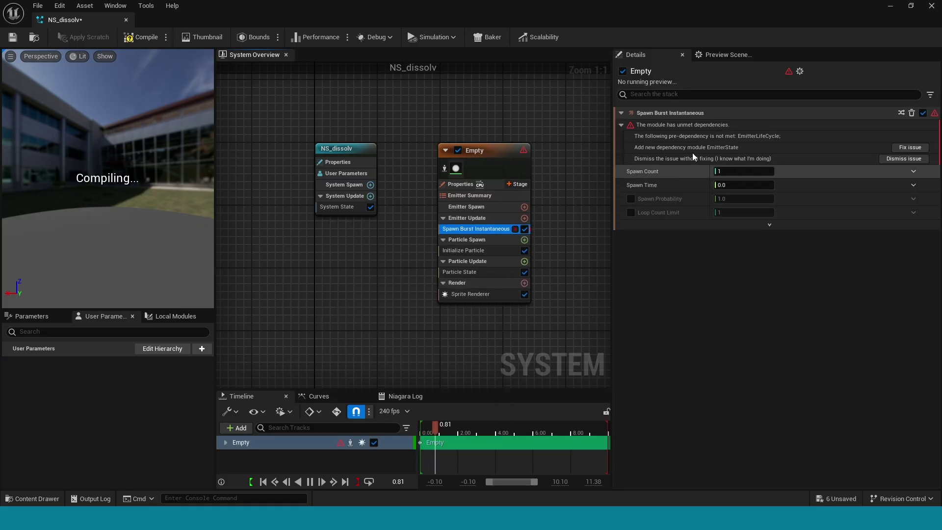
{"action": "left_click", "coordinate": [928, 148]}
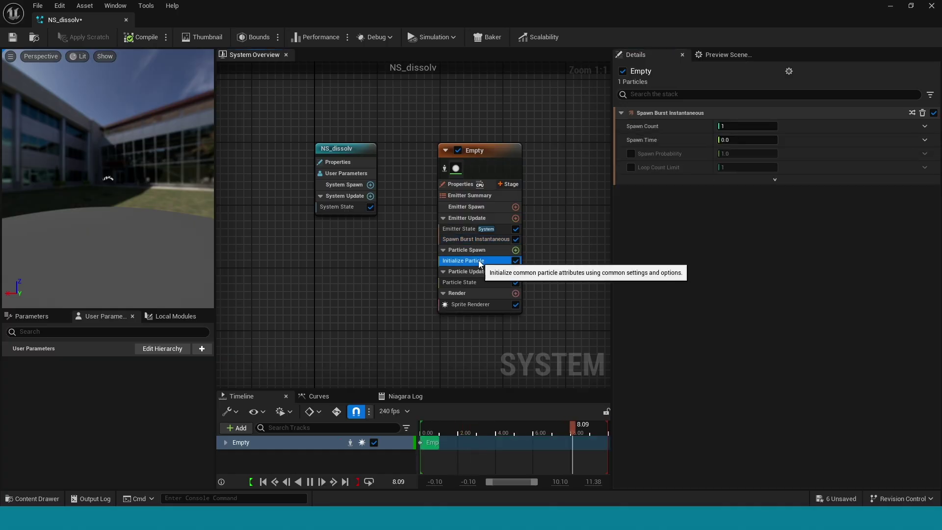
In Initialize Particle, set Lifetime to 1.0 and Sprite Size Mode to Uniform with size 500.
{"action": "left_click", "coordinate": [495, 260]}
{"action": "left_click", "coordinate": [733, 165]}
{"action": "type", "text": "1"}
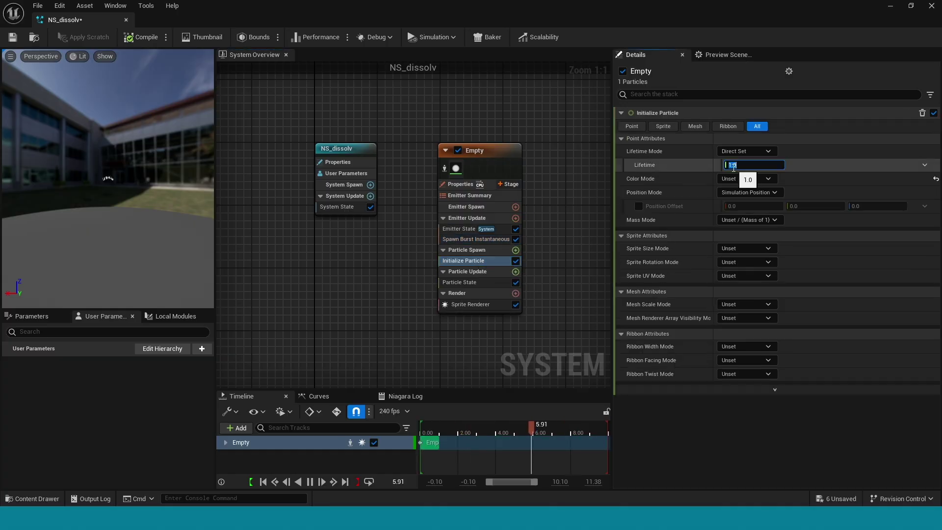
{"action": "key", "text": "Return"}
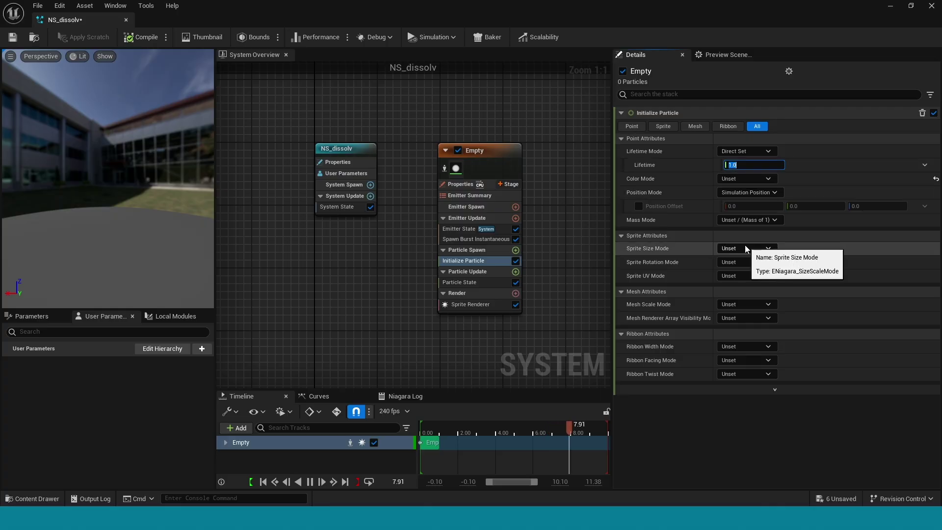
{"action": "left_click", "coordinate": [746, 248]}
{"action": "left_click", "coordinate": [750, 272]}
{"action": "left_click", "coordinate": [750, 263]}
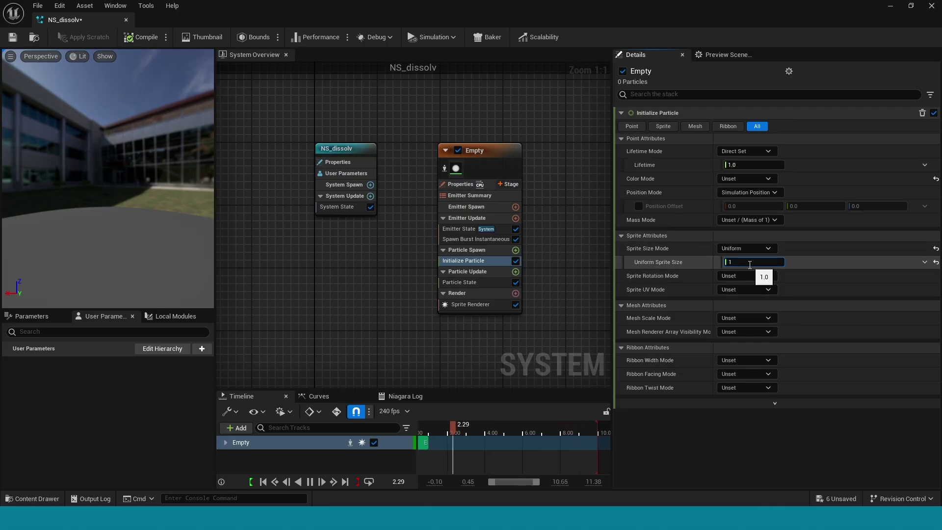
{"action": "type", "text": "500"}
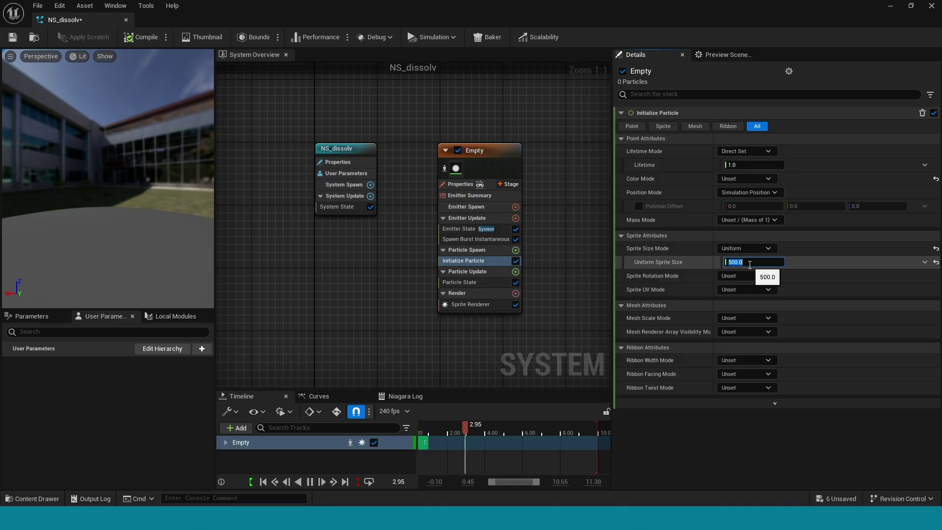
Add Dynamic Material Parameters to Particle Update and drive dissolv with a Float from Curve.
{"action": "left_click", "coordinate": [515, 271]}
{"action": "type", "text": "dy"}
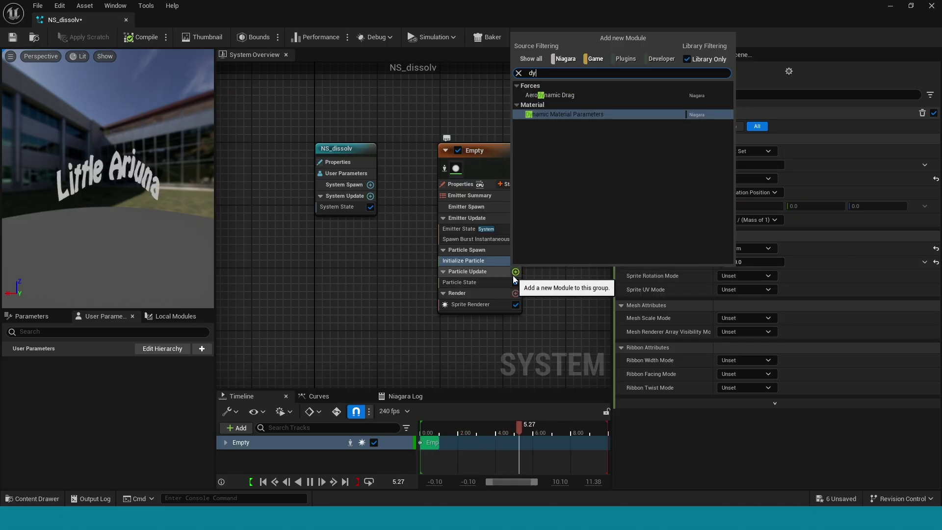
{"action": "left_click", "coordinate": [592, 114]}
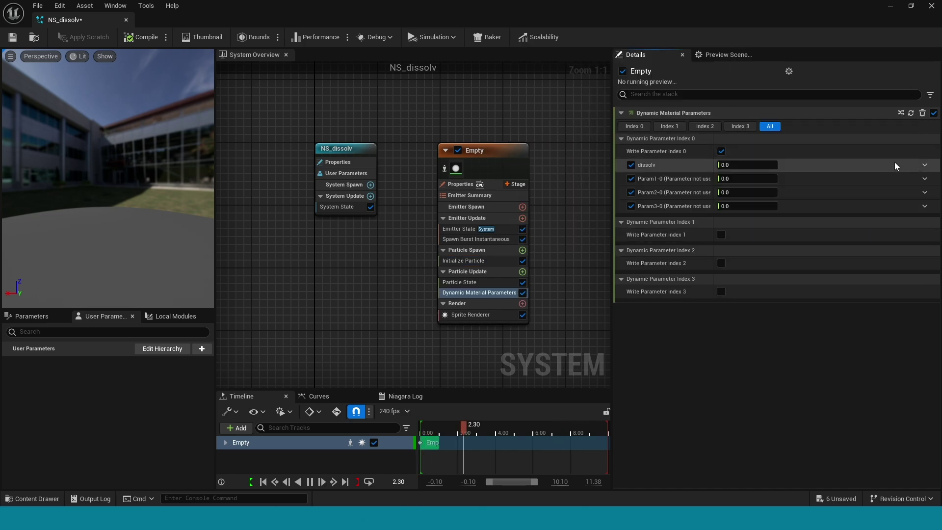
{"action": "left_click", "coordinate": [925, 166]}
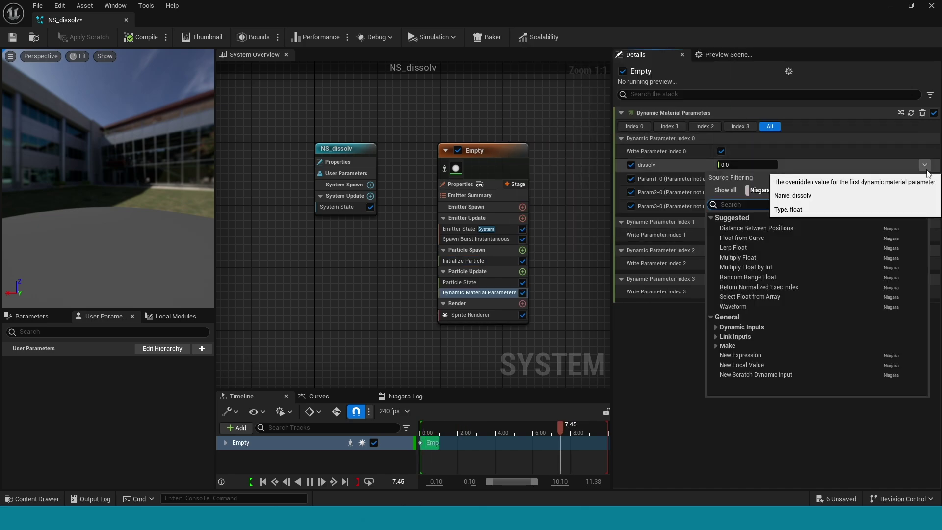
{"action": "left_click", "coordinate": [750, 238]}
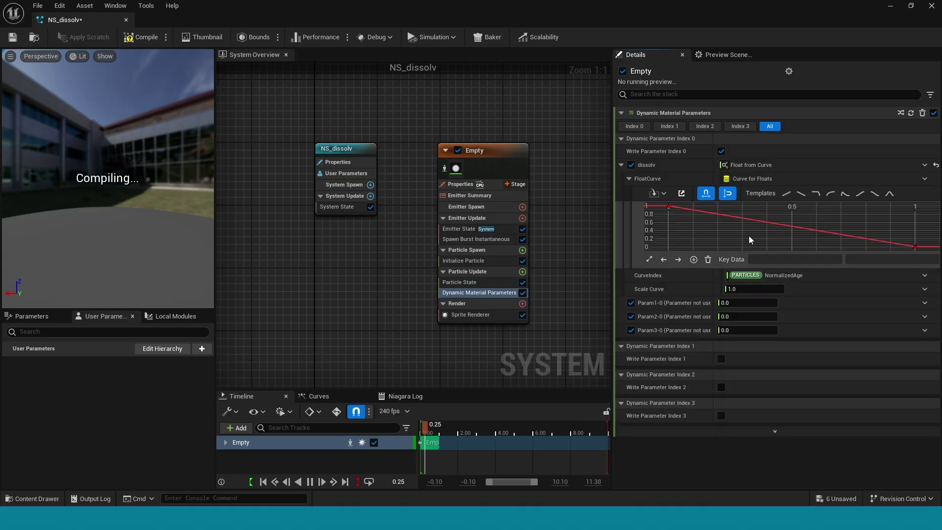
Set the curve's end key to -0.8 and lower the first key's value, keeping its time at 0.
{"action": "left_click", "coordinate": [915, 247]}
{"action": "left_click", "coordinate": [904, 258]}
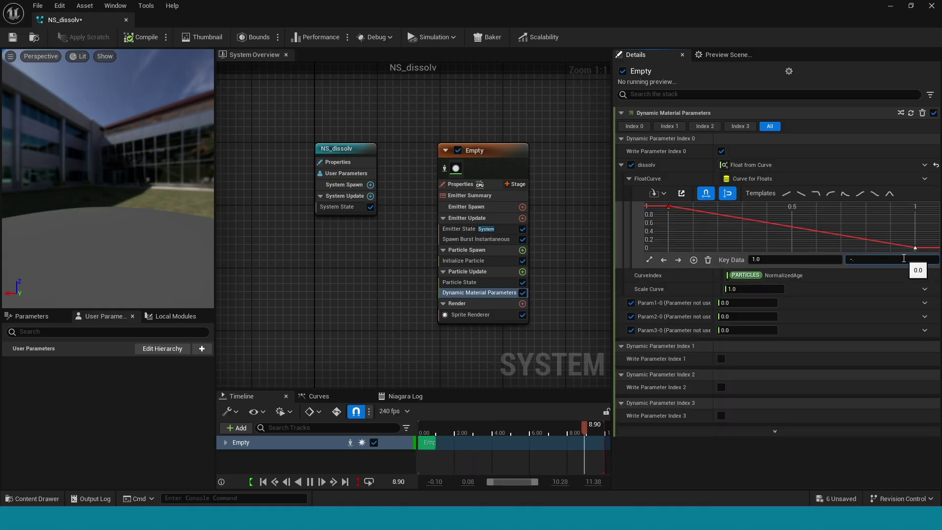
{"action": "key", "text": "Return"}
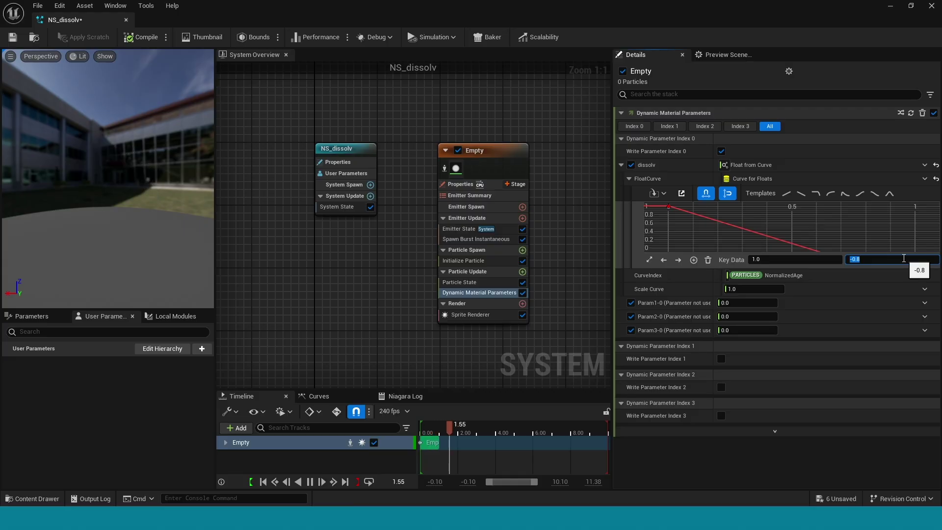
{"action": "left_click", "coordinate": [667, 207]}
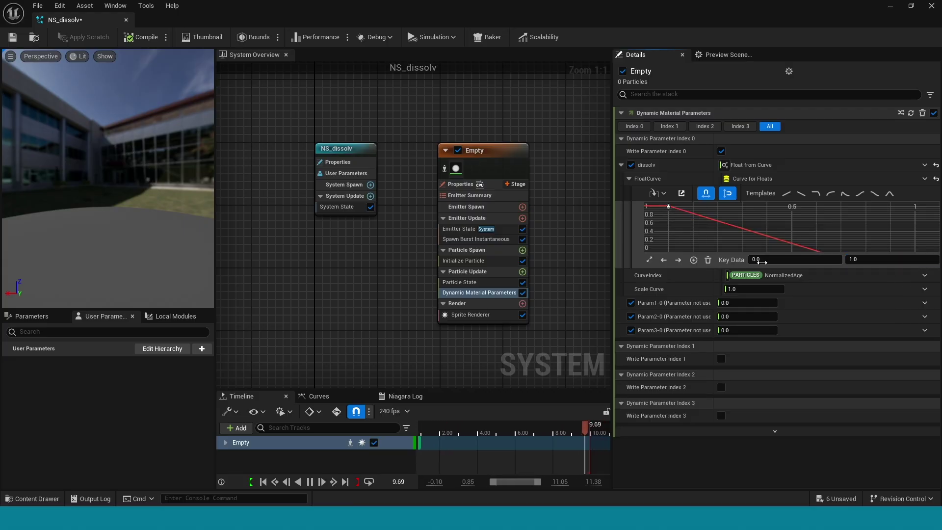
{"action": "left_click_drag", "start_coordinate": [762, 262], "coordinate": [777, 265]}
{"action": "key", "text": "Return"}
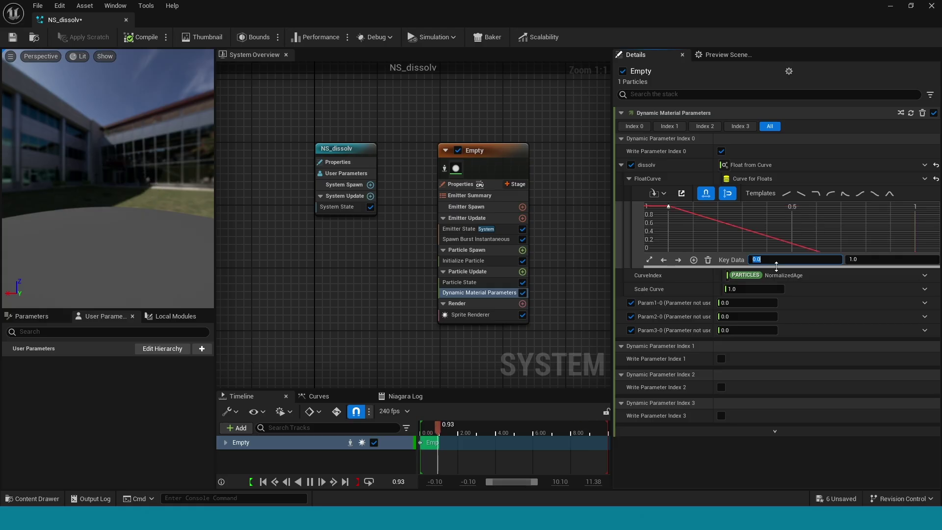
{"action": "left_click_drag", "start_coordinate": [869, 264], "coordinate": [834, 265]}
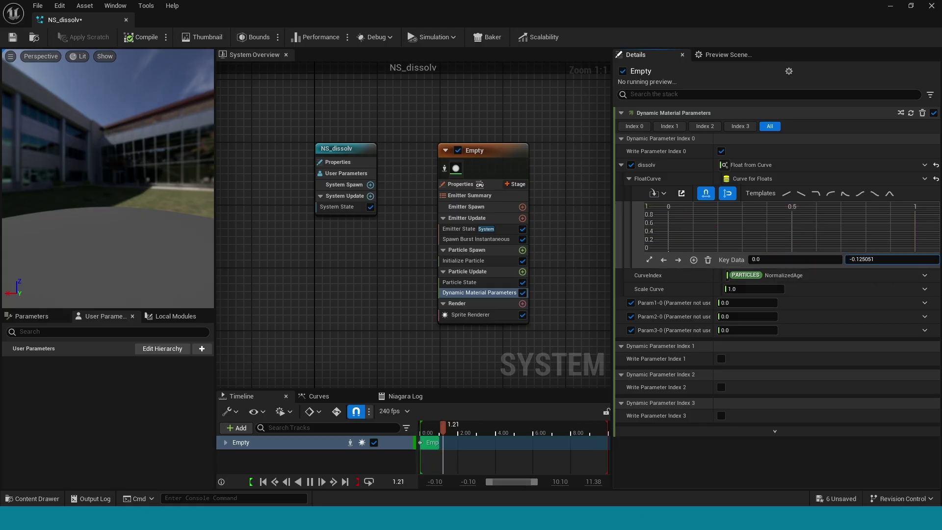
{"action": "left_click_drag", "start_coordinate": [892, 259], "coordinate": [918, 259]}
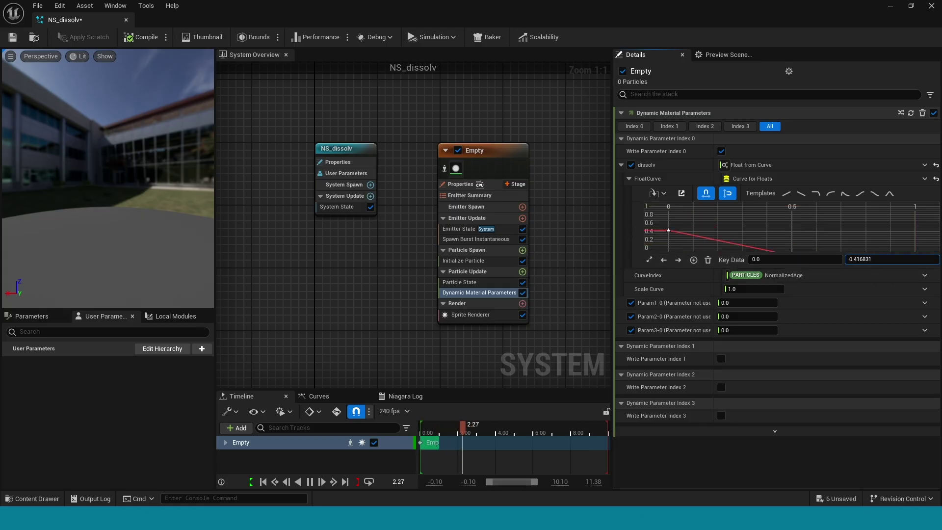
{"action": "right_click_drag", "start_coordinate": [838, 234], "coordinate": [863, 203]}
{"action": "left_click_drag", "start_coordinate": [892, 259], "coordinate": [854, 259]}
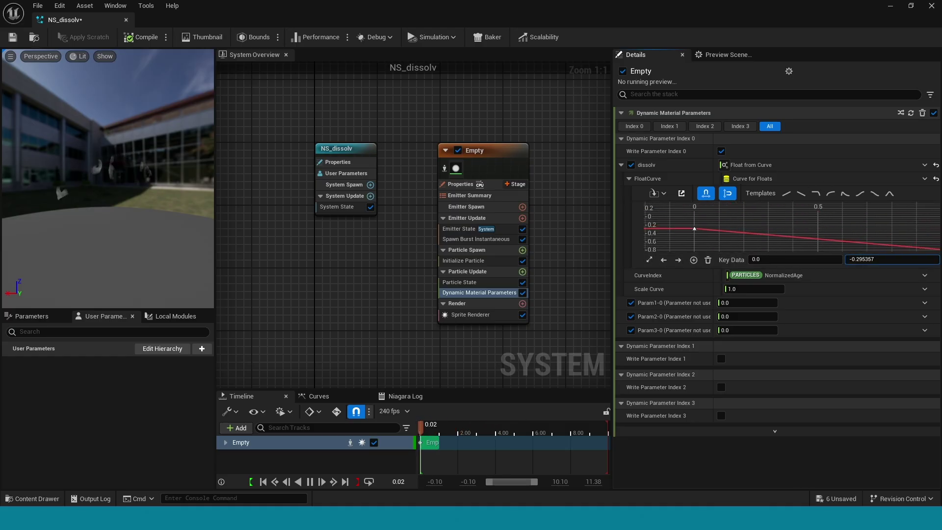
Add a mid-life curve key with a value of 0.5.
{"action": "right_click", "coordinate": [839, 241]}
{"action": "left_click", "coordinate": [815, 248]}
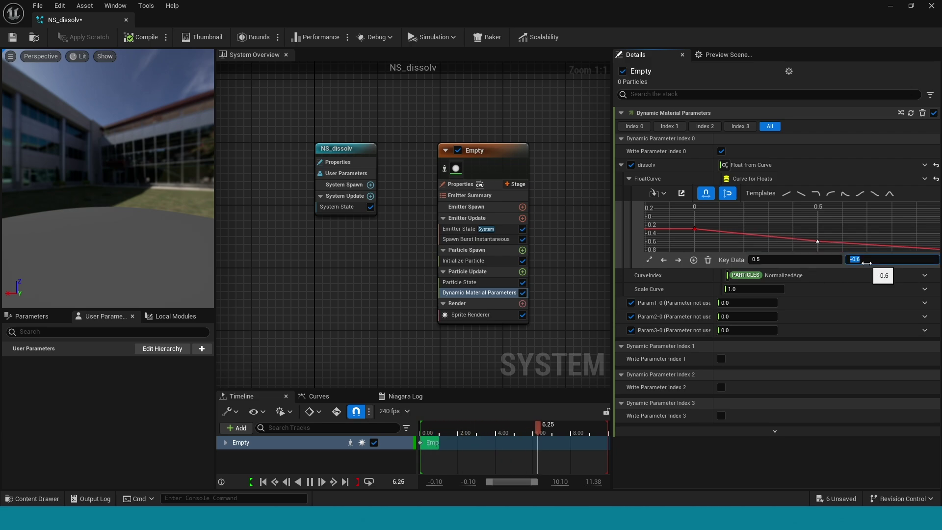
{"action": "type", "text": "0.5"}
{"action": "key", "text": "Return"}
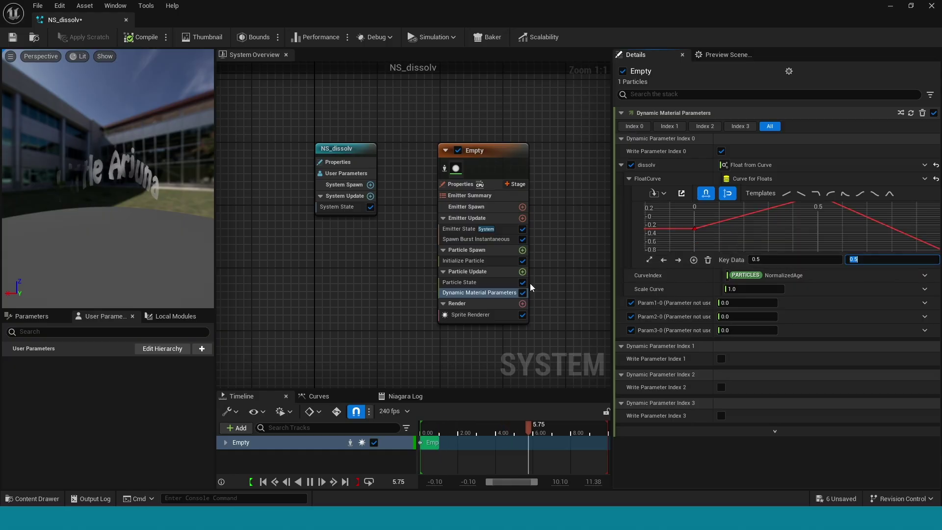
Add a Color module to Particle Update with Red 35 and Green 6.
{"action": "left_click", "coordinate": [522, 271]}
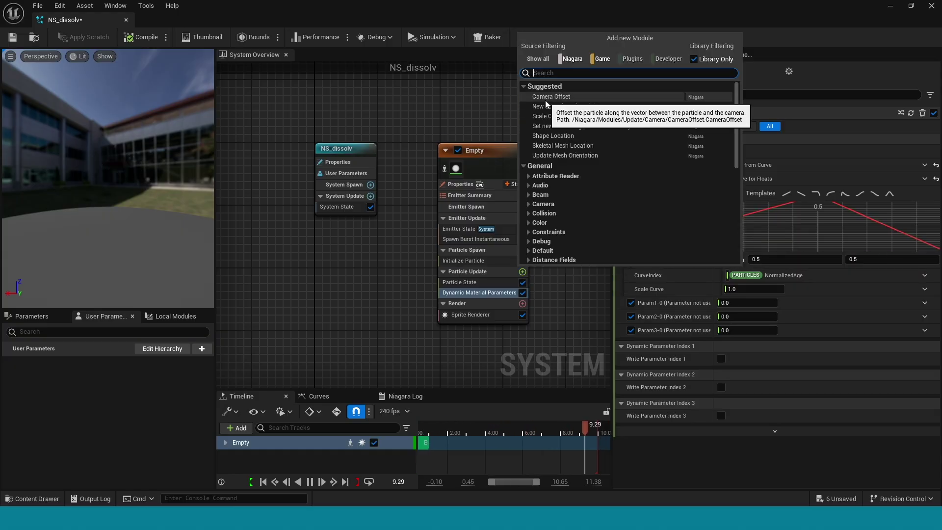
{"action": "type", "text": "color"}
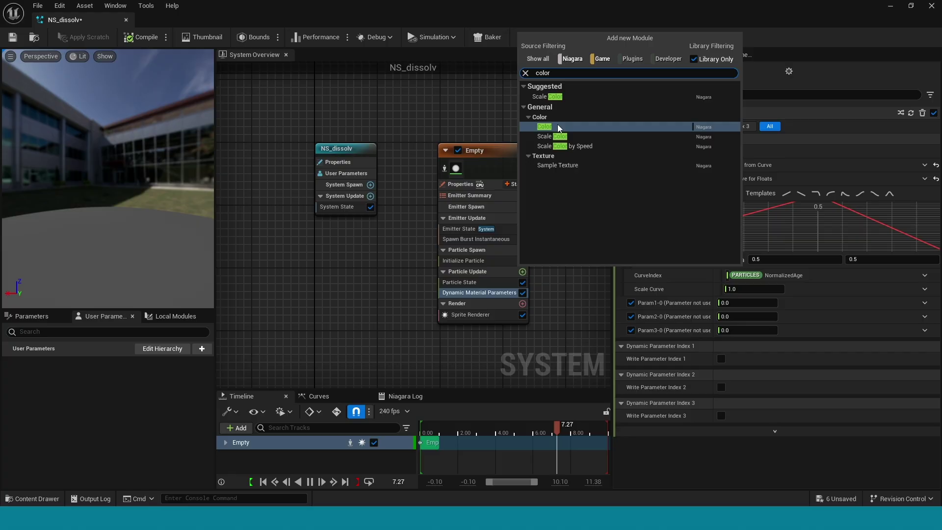
{"action": "left_click", "coordinate": [557, 127]}
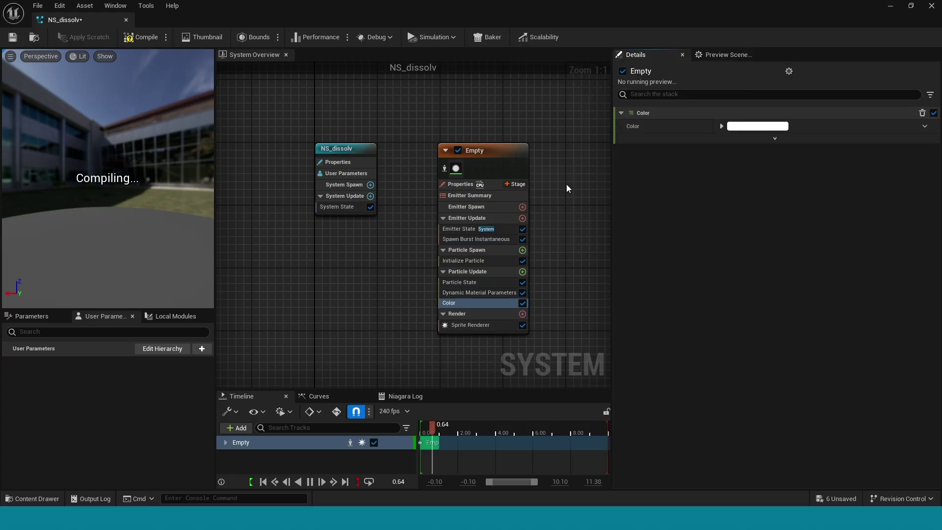
{"action": "left_click", "coordinate": [721, 126]}
{"action": "left_click", "coordinate": [757, 138]}
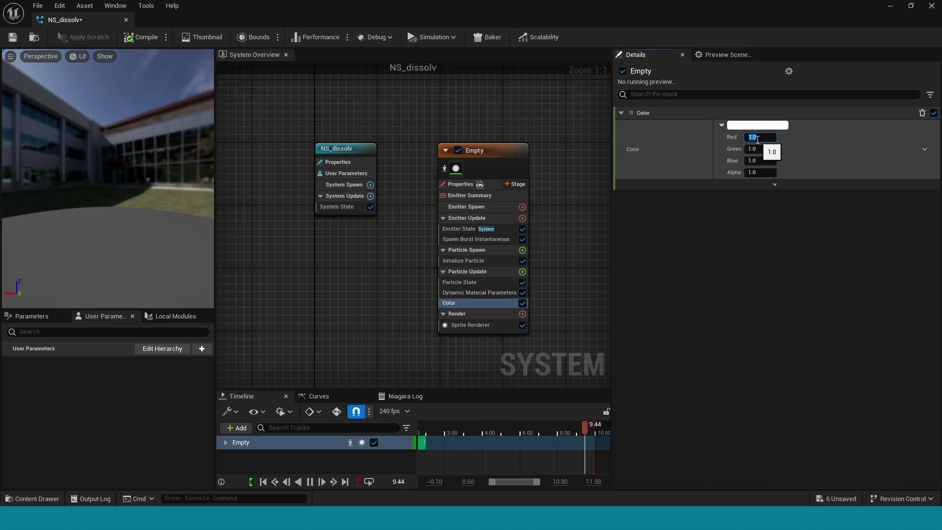
{"action": "type", "text": "5"}
{"action": "key", "text": "Return"}
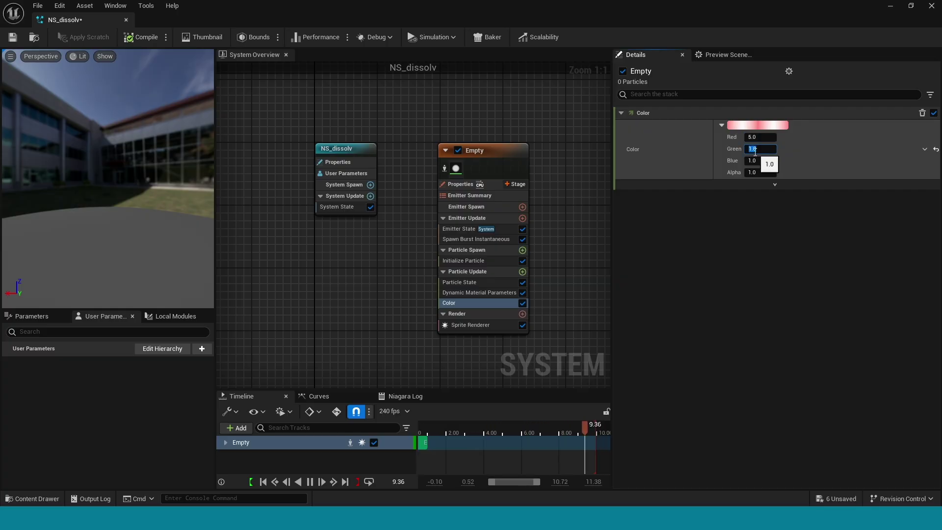
{"action": "type", "text": "35"}
{"action": "left_click", "coordinate": [758, 149]}
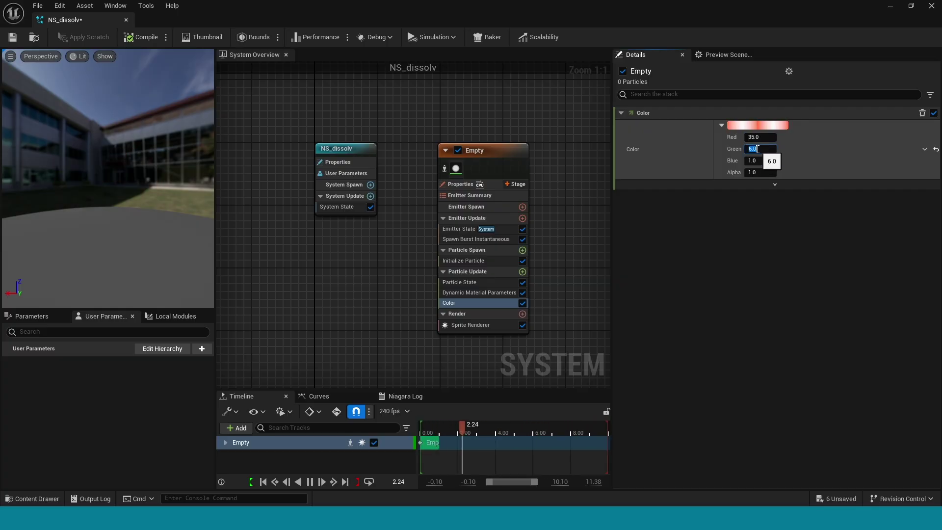
{"action": "type", "text": "6"}
{"action": "key", "text": "Return"}
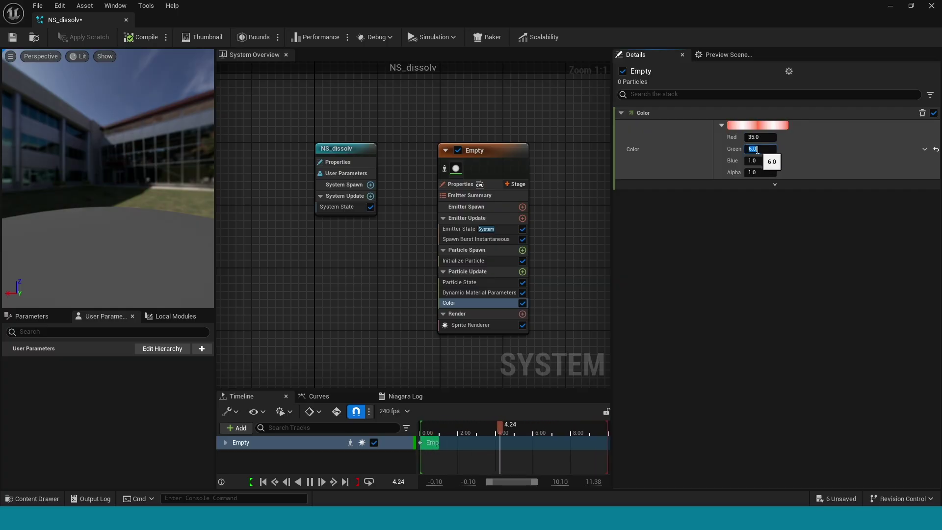
Add Add Velocity (0, 0, 50) at spawn, using Solve Forces and Velocity instead of Apply Initial Forces.
{"action": "left_click", "coordinate": [523, 250]}
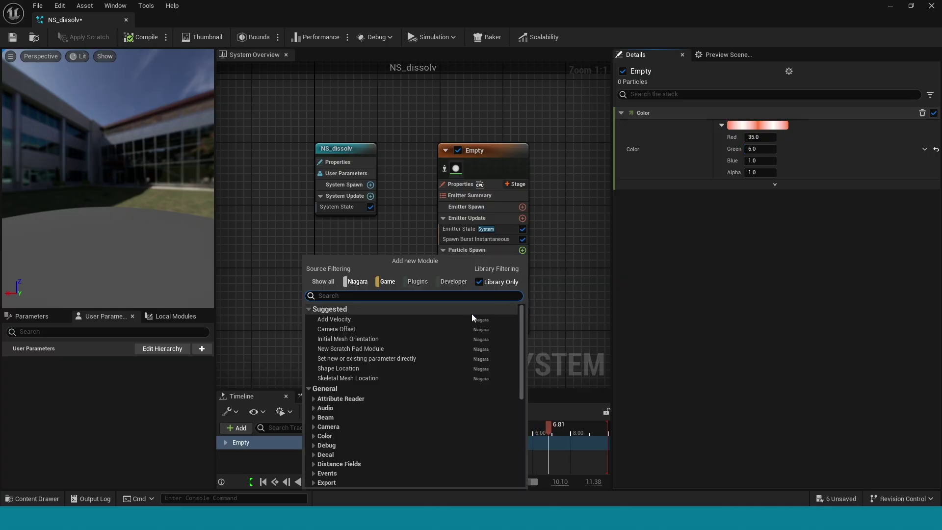
{"action": "left_click", "coordinate": [435, 318]}
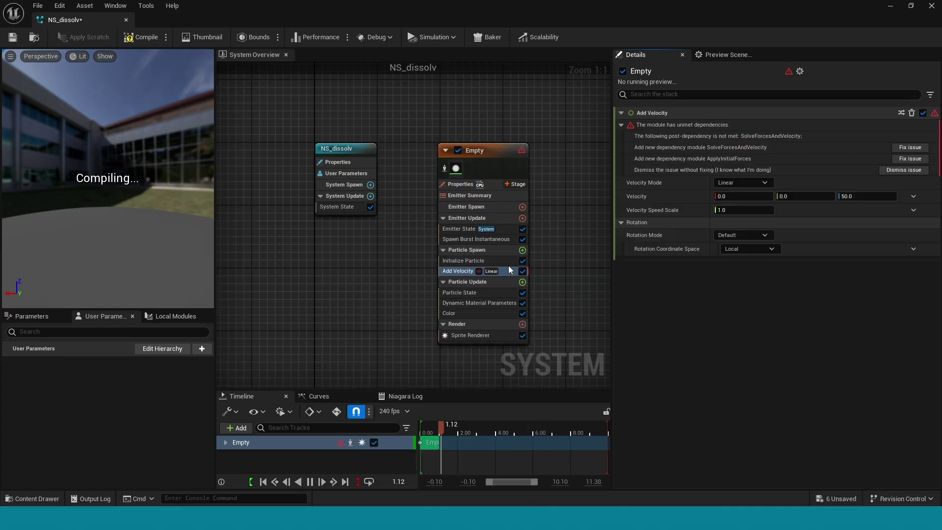
{"action": "left_click", "coordinate": [909, 159]}
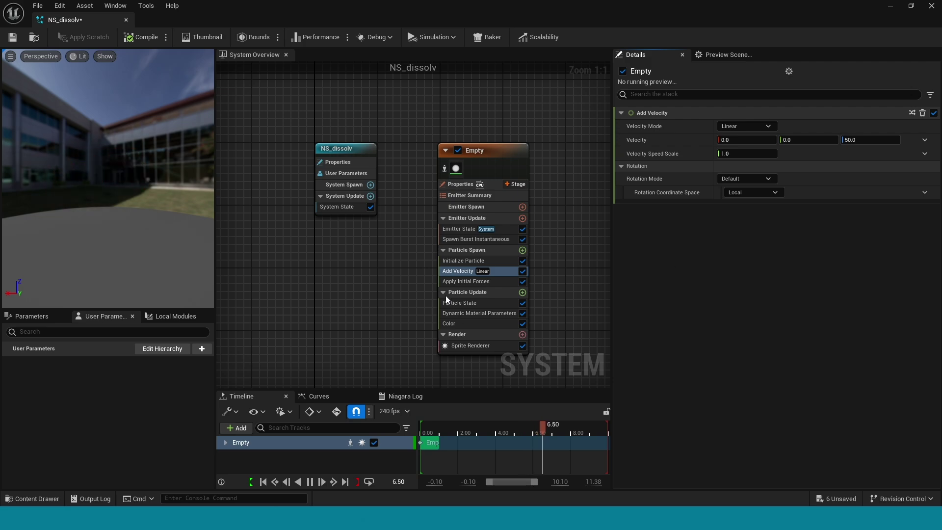
{"action": "left_click", "coordinate": [479, 281]}
{"action": "key", "text": "Delete"}
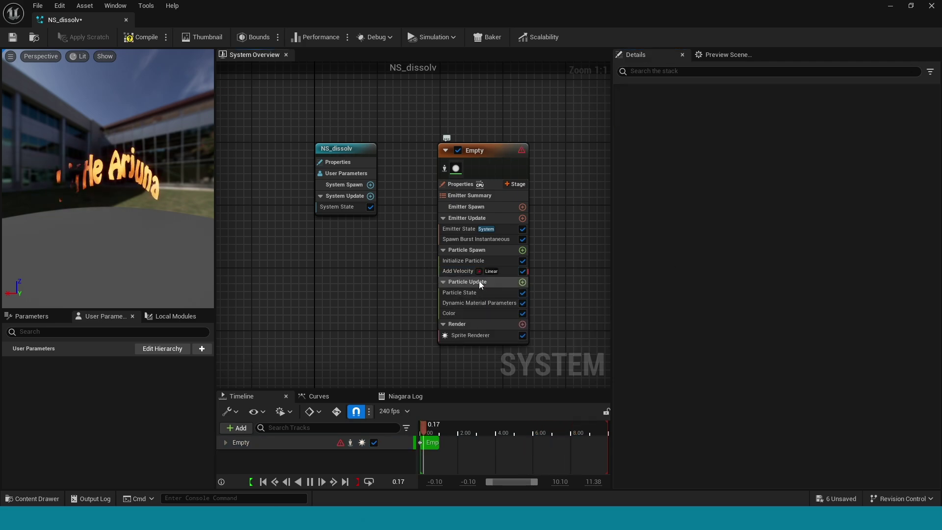
{"action": "left_click", "coordinate": [468, 271]}
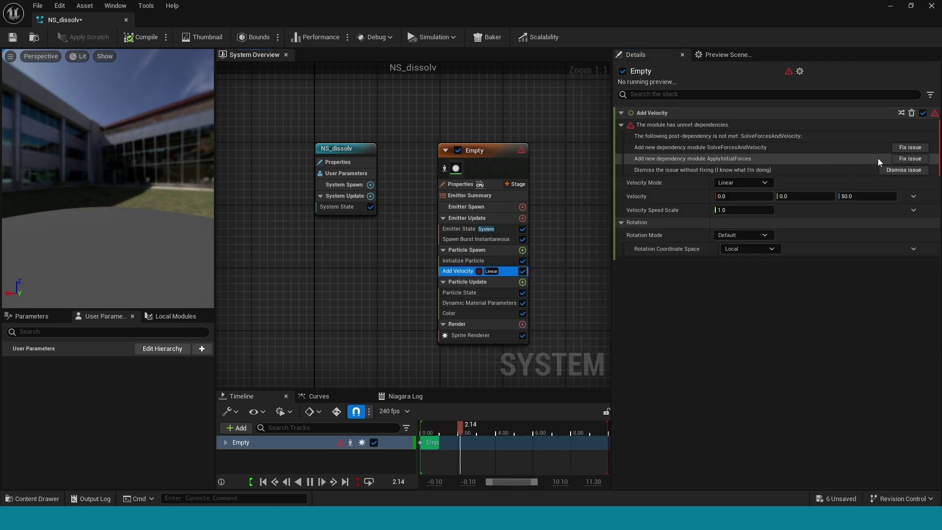
{"action": "left_click", "coordinate": [909, 148]}
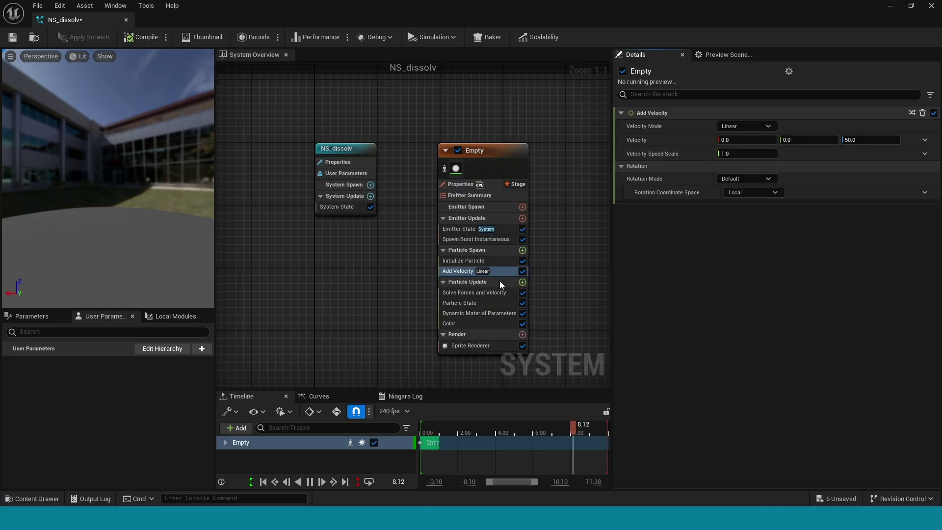
{"action": "left_click", "coordinate": [522, 282]}
Add a Drag module with Drag and Rotational Drag at 1.0, then review Emitter and System State.
{"action": "type", "text": "dr"}
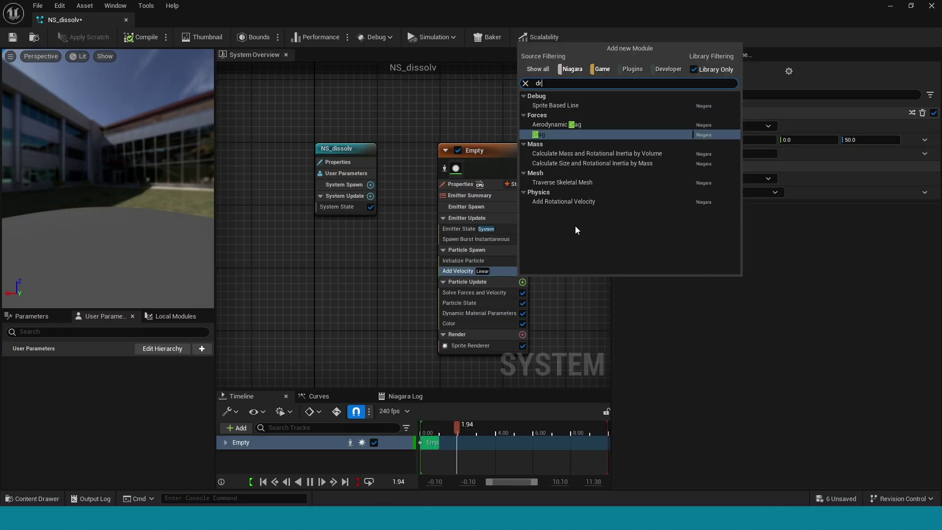
{"action": "type", "text": "ag"}
{"action": "left_click", "coordinate": [549, 134]}
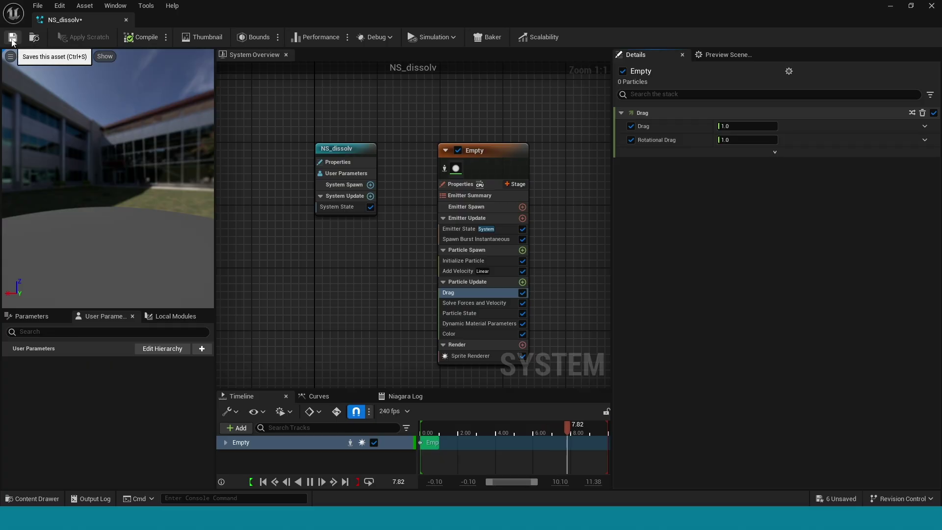
{"action": "left_click", "coordinate": [442, 228]}
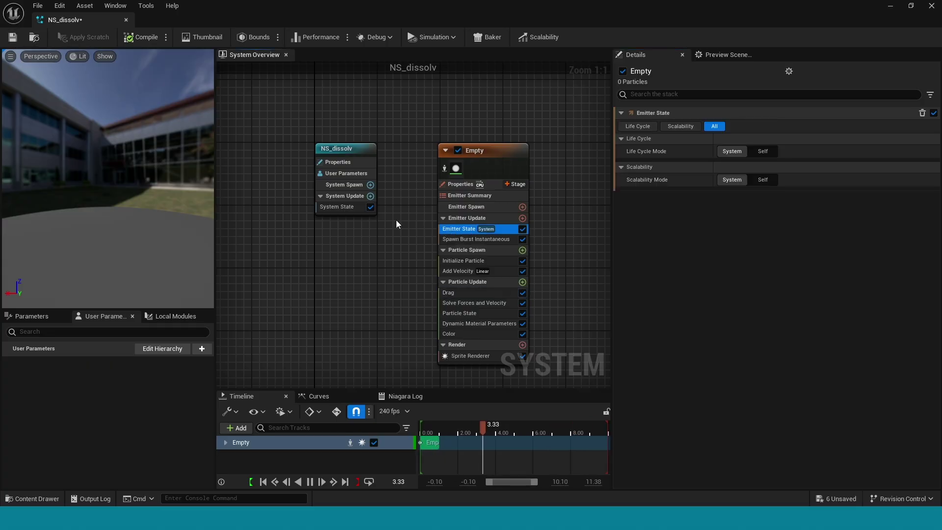
{"action": "left_click", "coordinate": [339, 206]}
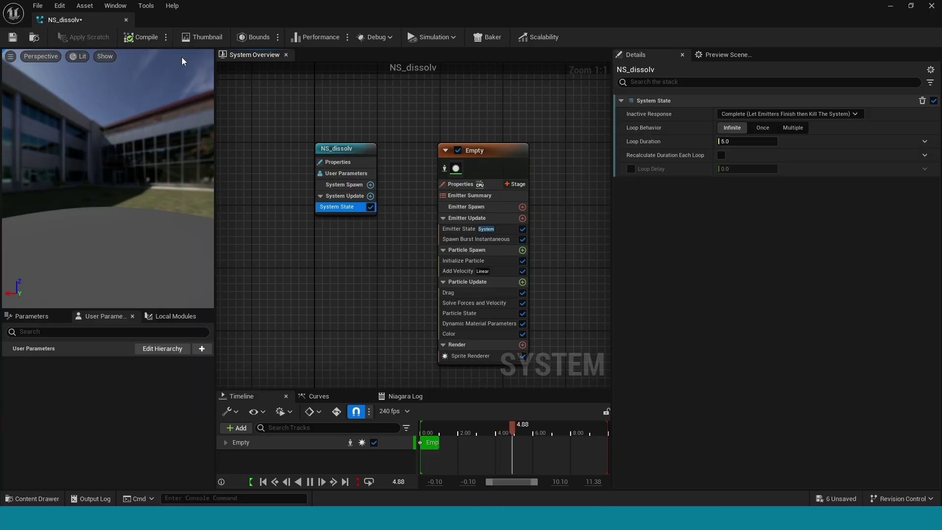
Save the NS_dissolv Niagara system.
{"action": "left_click", "coordinate": [13, 37]}
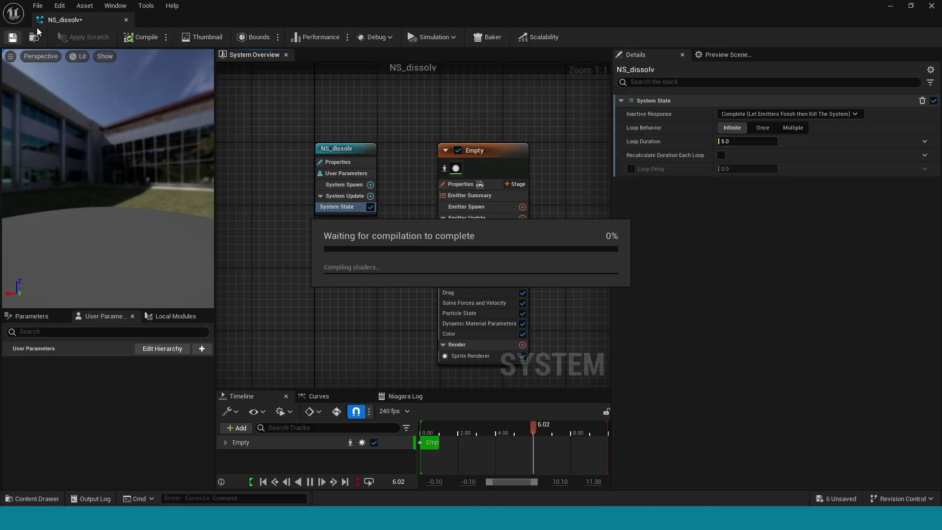